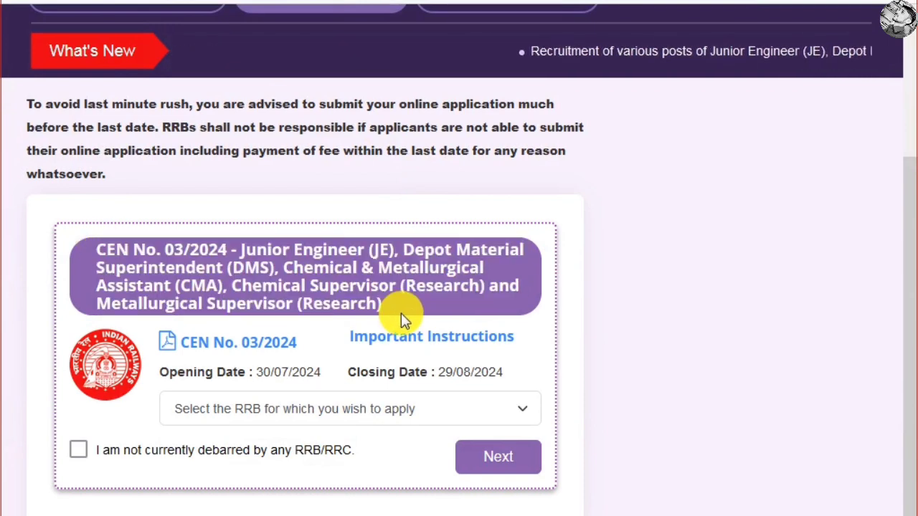
Start the CEN No. 03/2024 application for the Bhopal RRB, confirming no current debarment, and dismiss the saved-data notice
scroll(391, 302, down, 1)
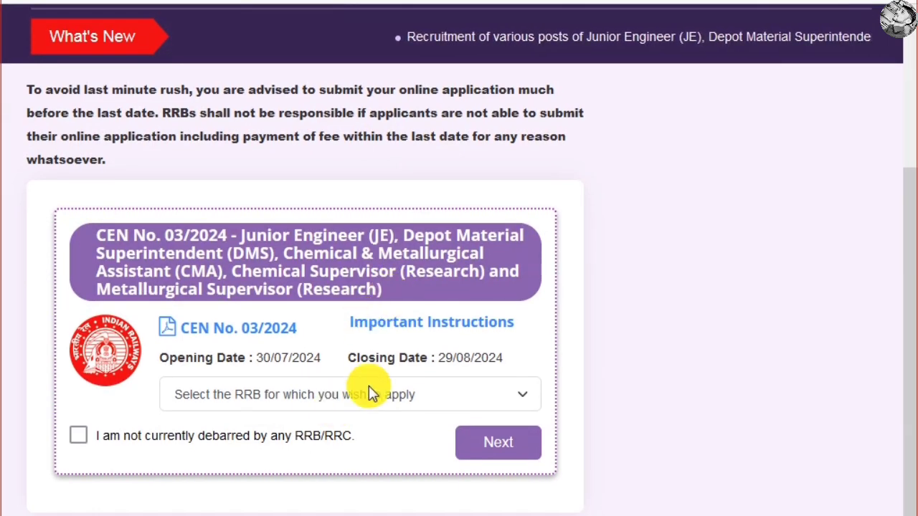
click(427, 398)
drag(427, 398, 300, 56)
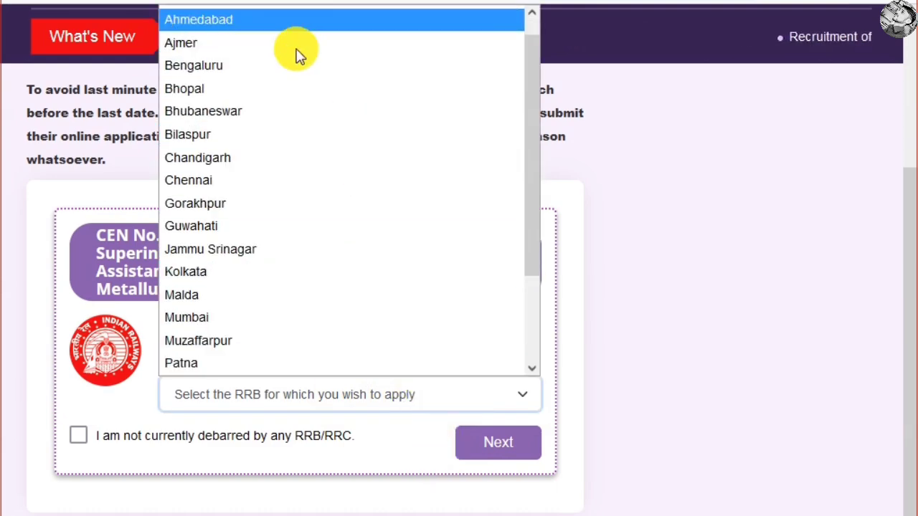
click(246, 90)
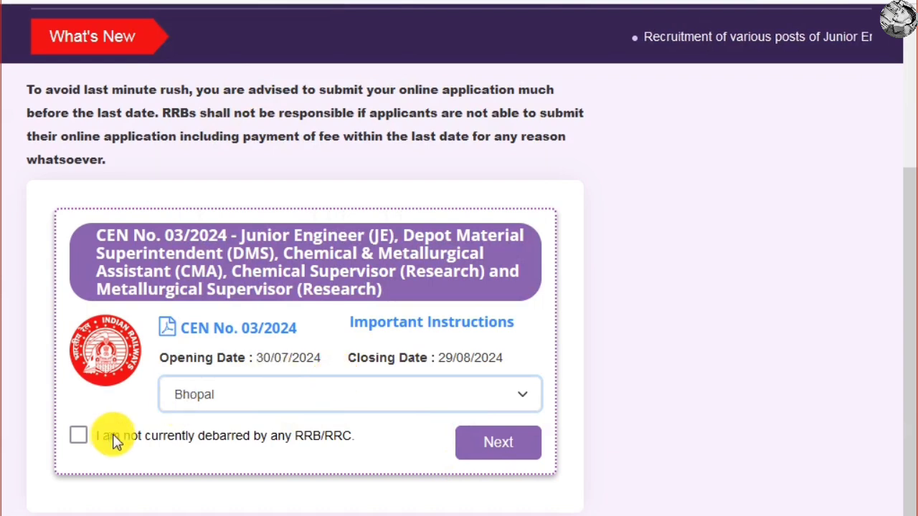
click(79, 436)
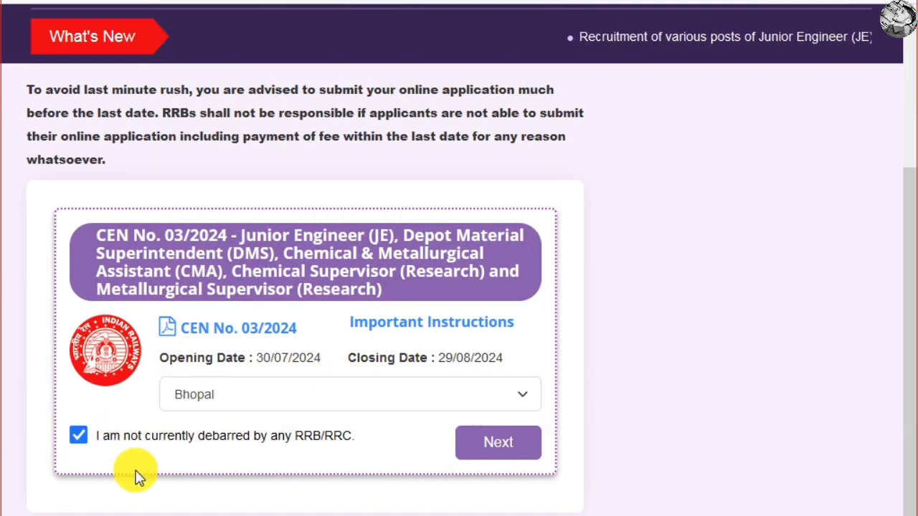
click(505, 457)
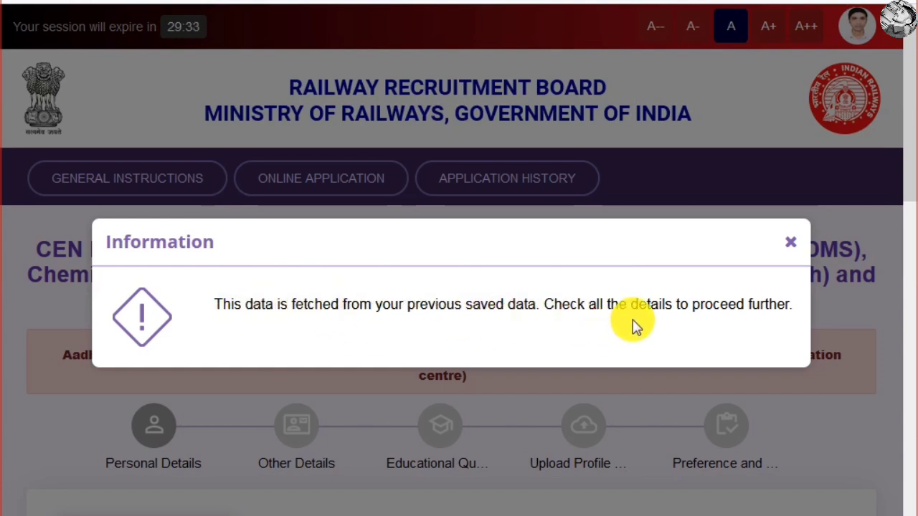
click(790, 244)
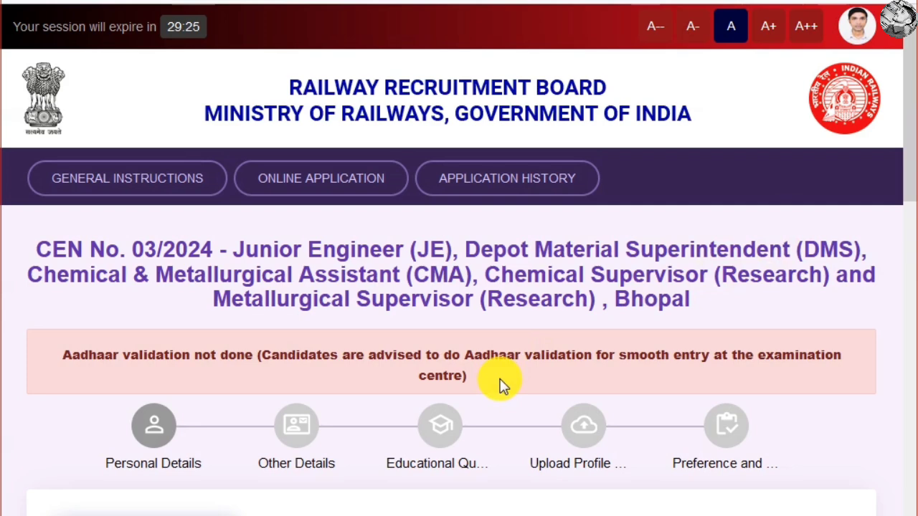
Choose Unmarried as the marital status and Hindu as the religion in the personal details
scroll(524, 346, down, 1)
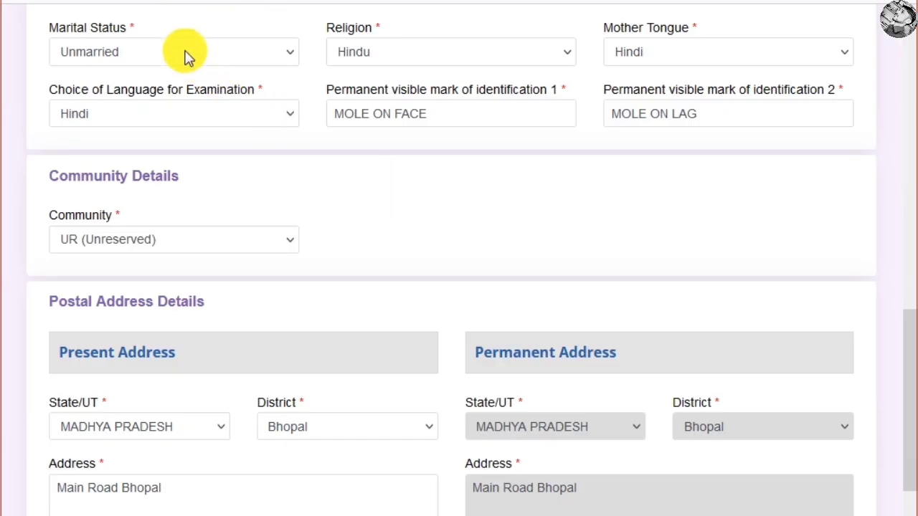
click(192, 61)
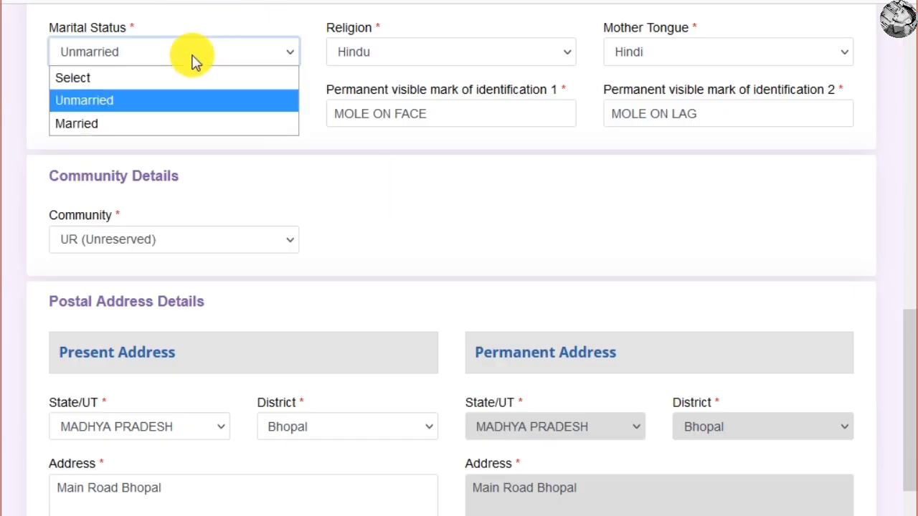
click(158, 102)
click(439, 58)
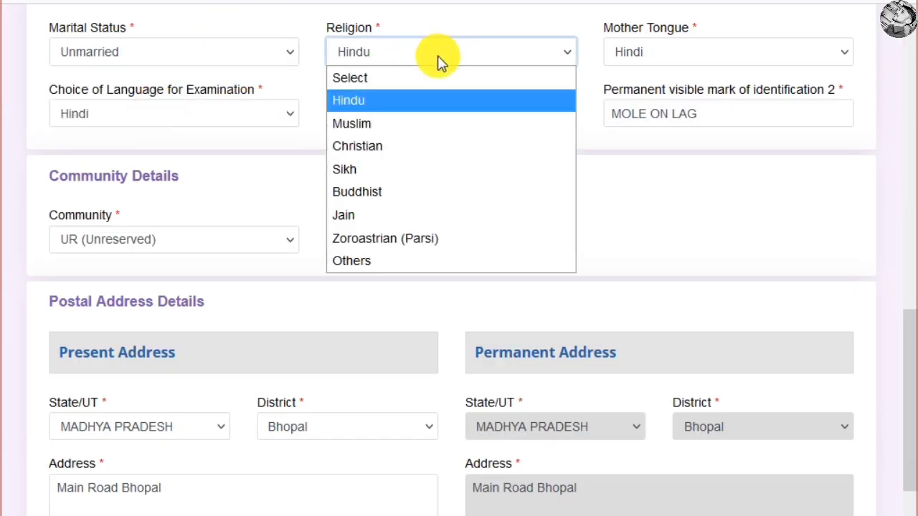
click(419, 101)
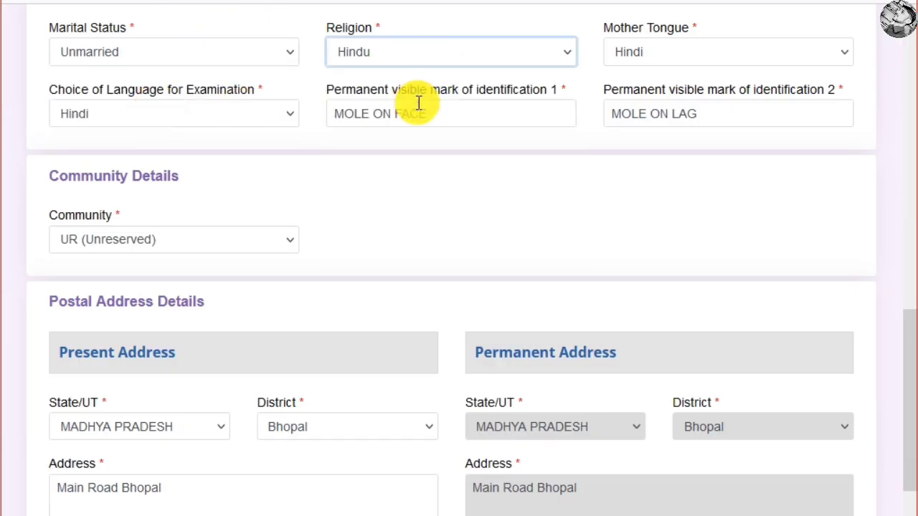
Choose Hindi as both the mother tongue and the language for the examination
click(653, 54)
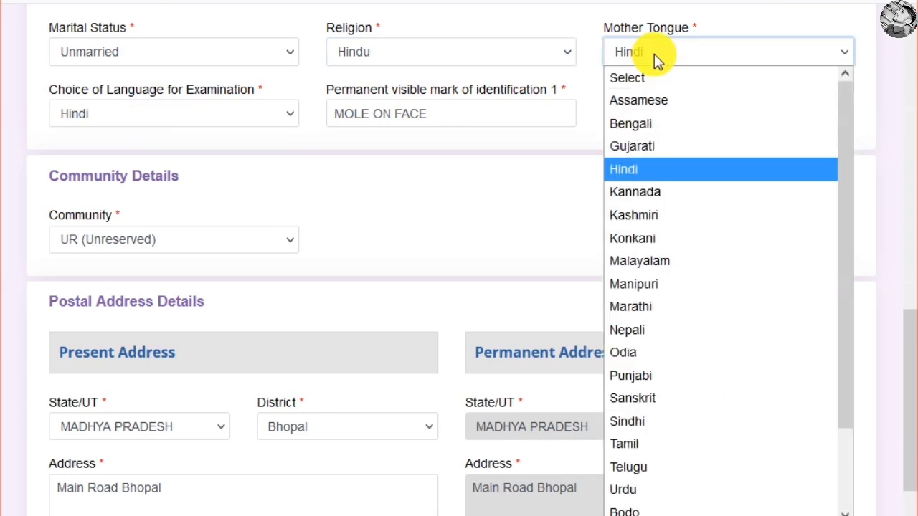
click(633, 170)
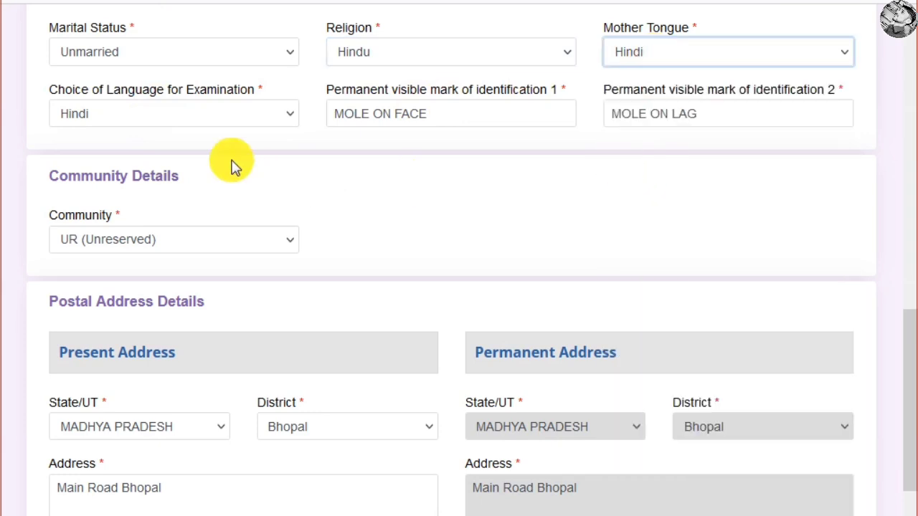
click(186, 116)
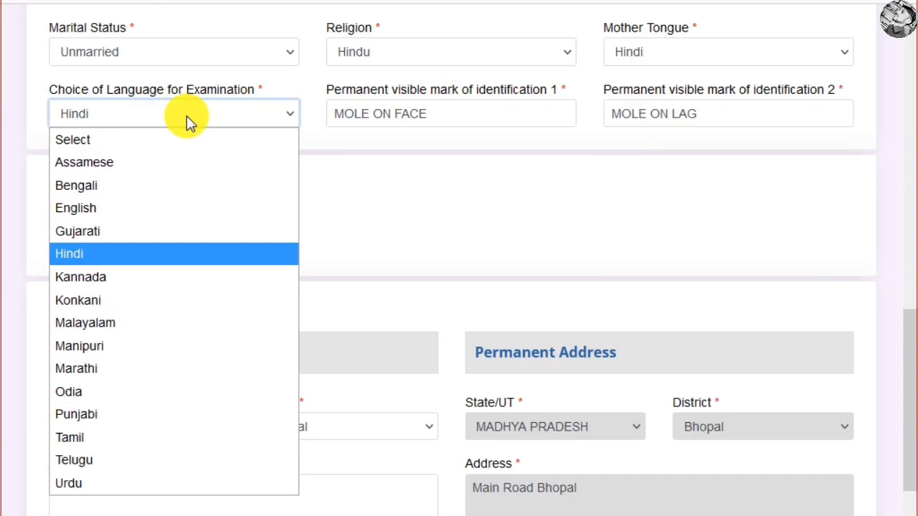
click(117, 257)
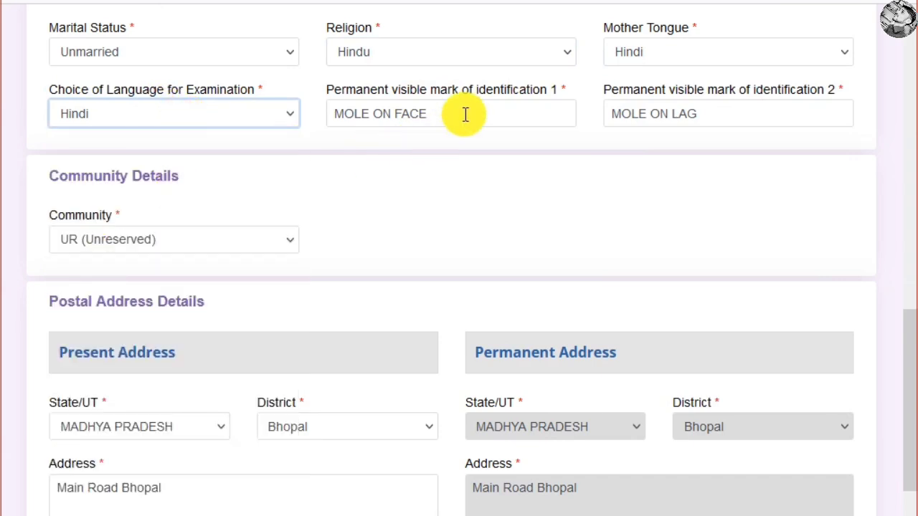
Check the two permanent identification marks and choose UR (Unreserved) as the community
click(520, 115)
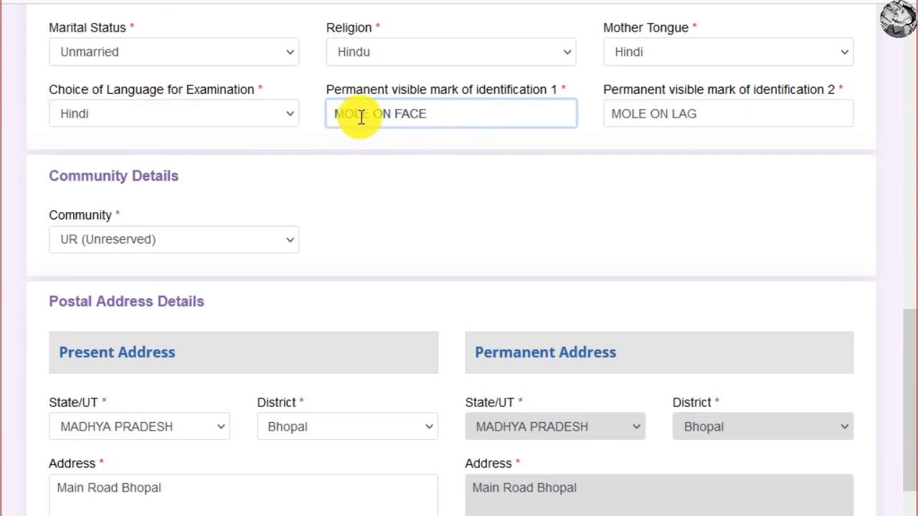
click(728, 115)
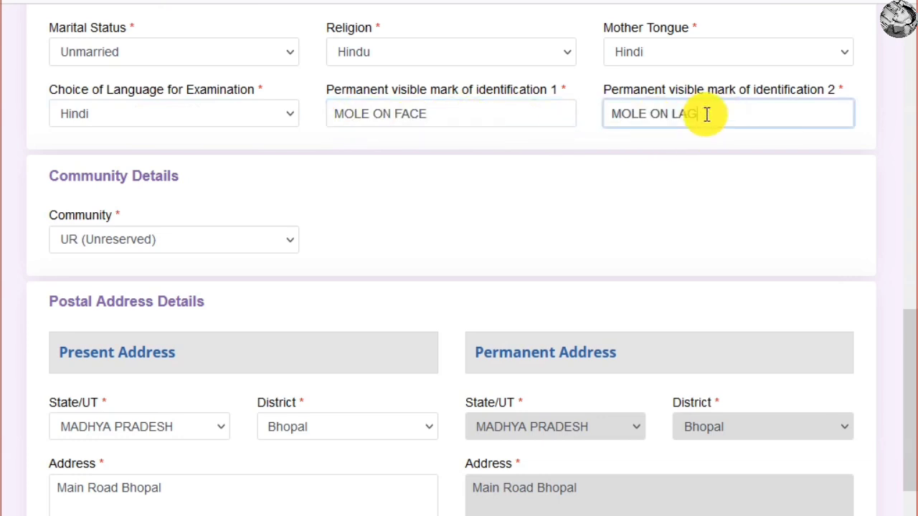
click(216, 239)
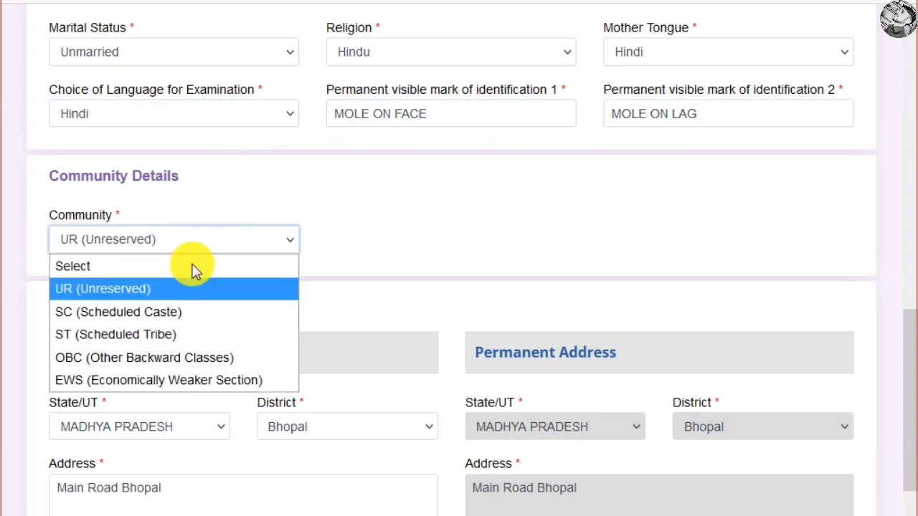
click(161, 289)
Check the present and permanent address details, save the personal details and continue to Other Details
scroll(431, 266, down, 3)
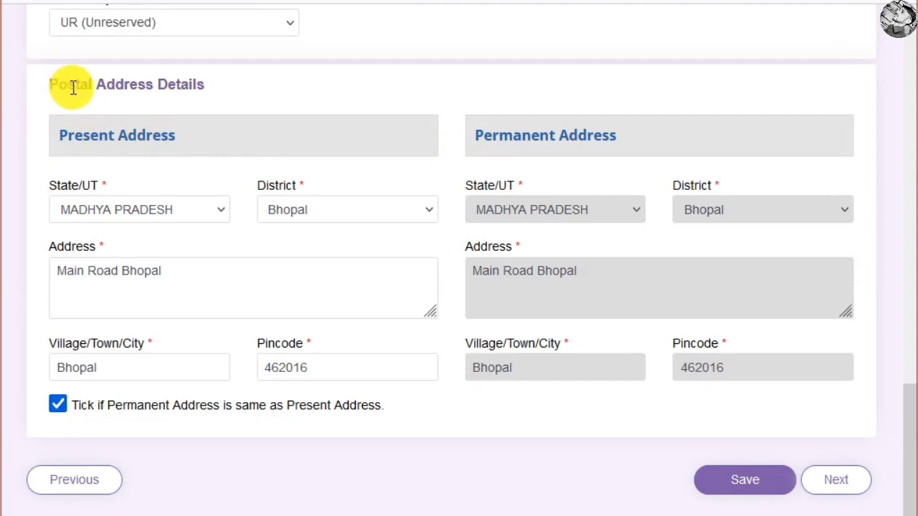
click(162, 213)
click(380, 215)
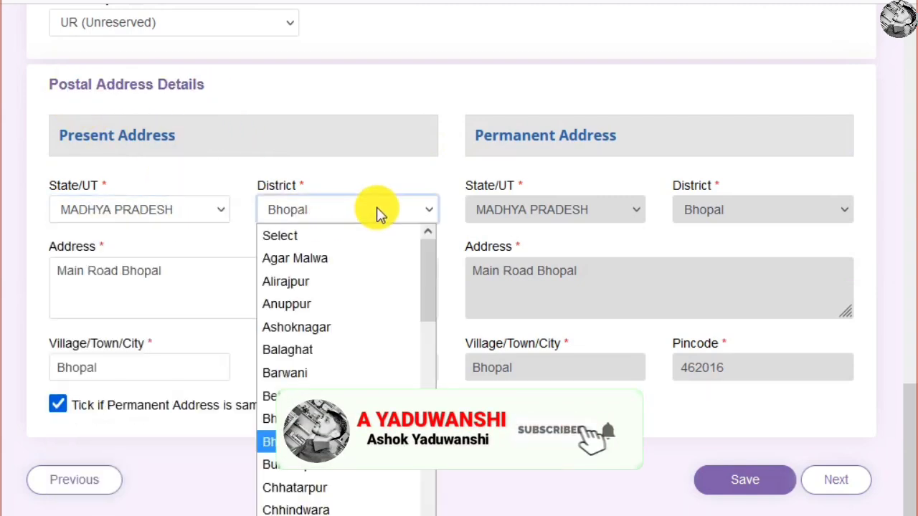
click(379, 213)
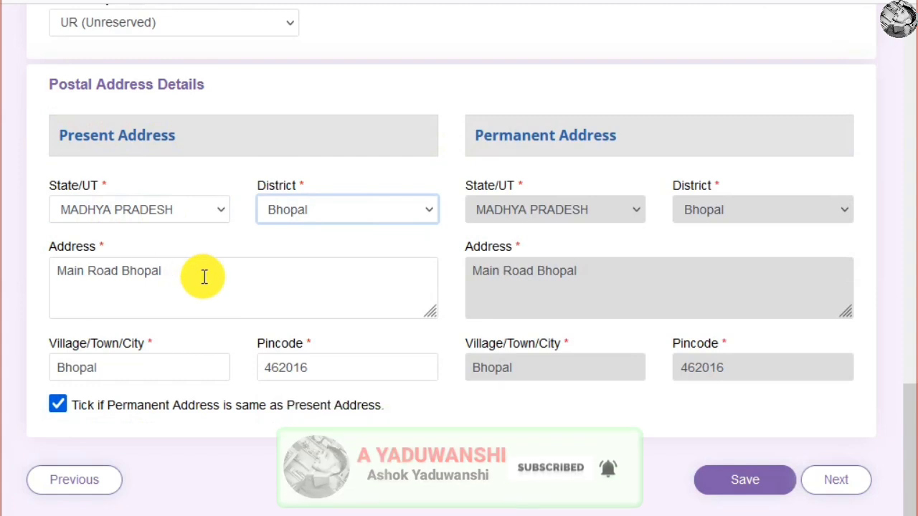
click(169, 281)
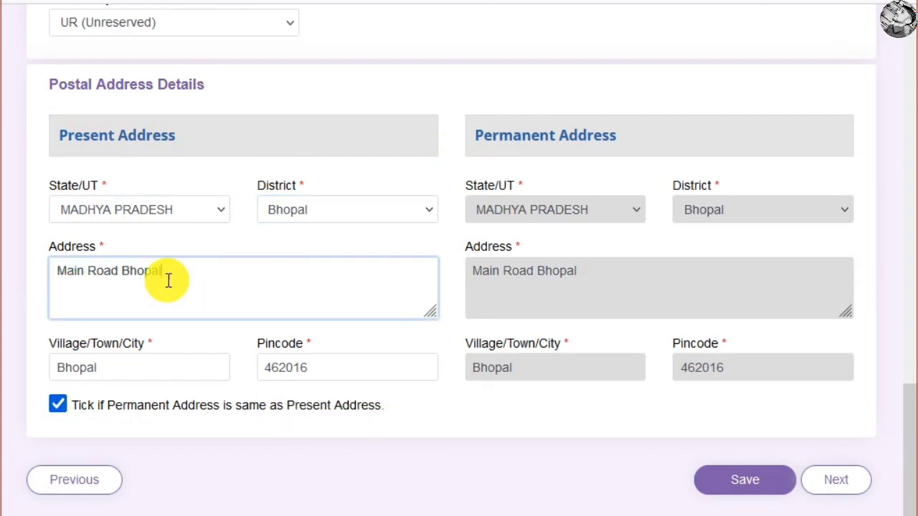
click(122, 367)
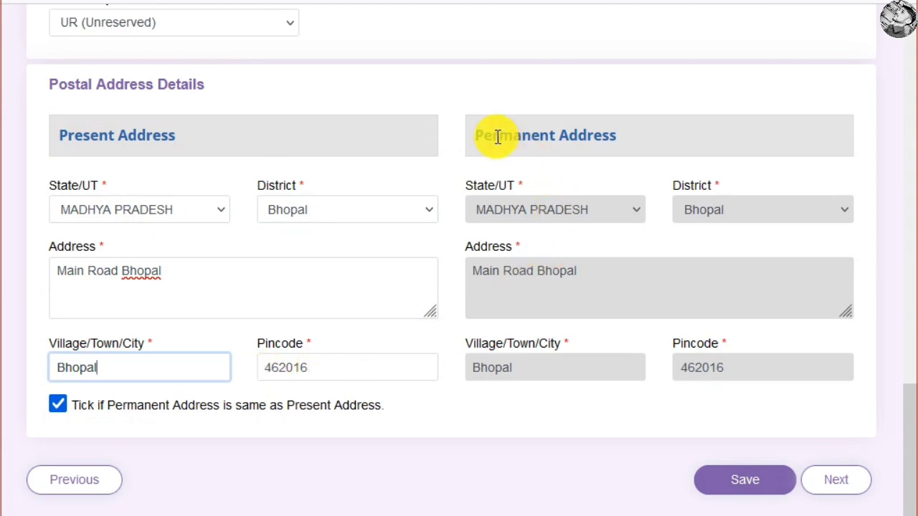
drag(497, 135, 568, 136)
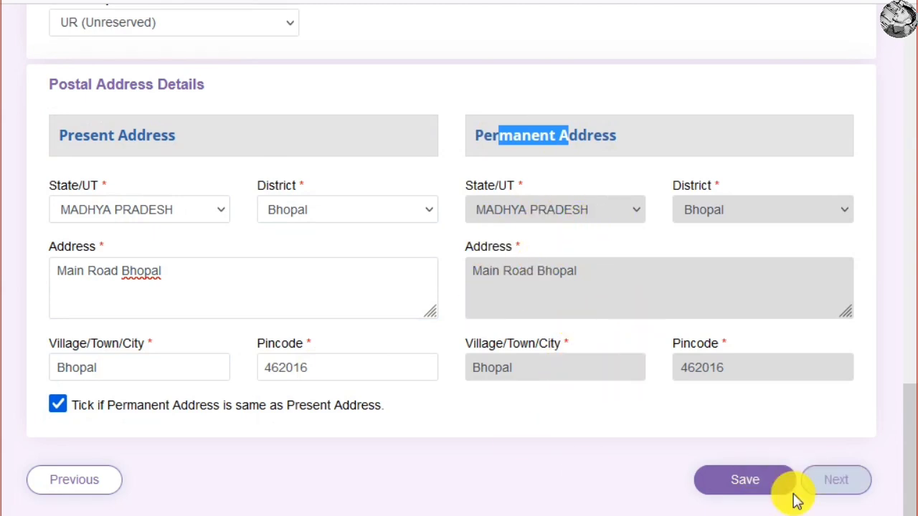
click(756, 484)
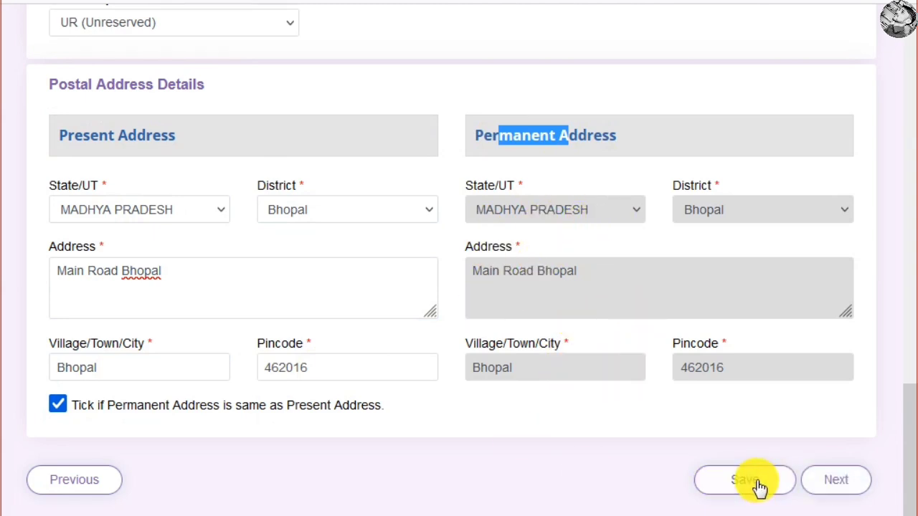
click(838, 484)
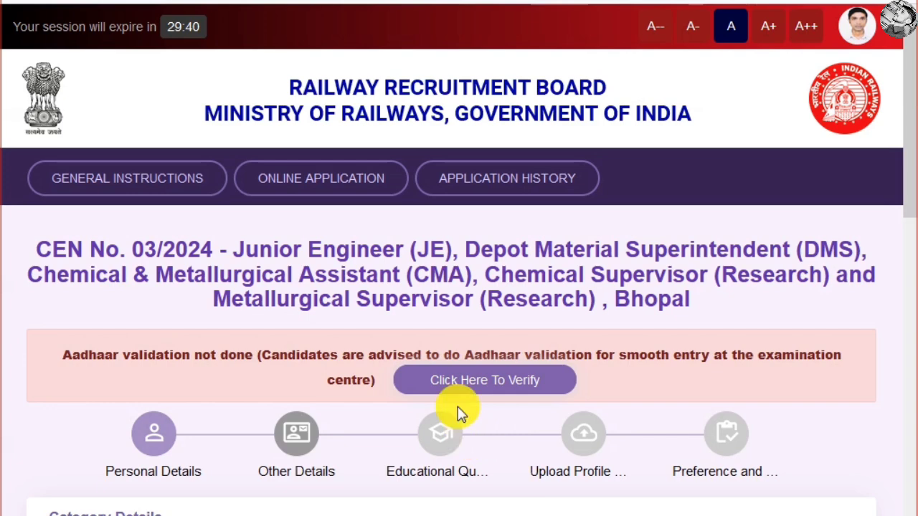
Preview the defence service fields by answering Yes to the ex-serviceman question, and set the answer back to No
scroll(456, 387, down, 3)
scroll(451, 367, down, 3)
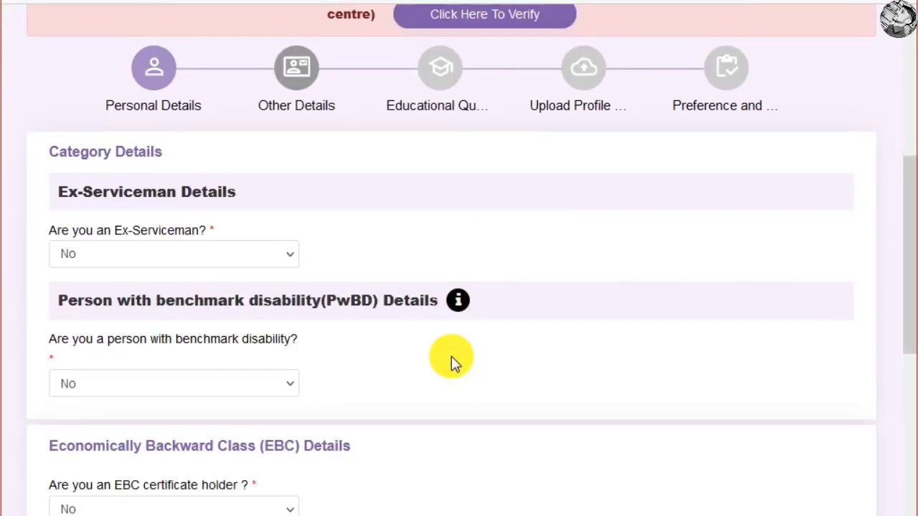
click(216, 257)
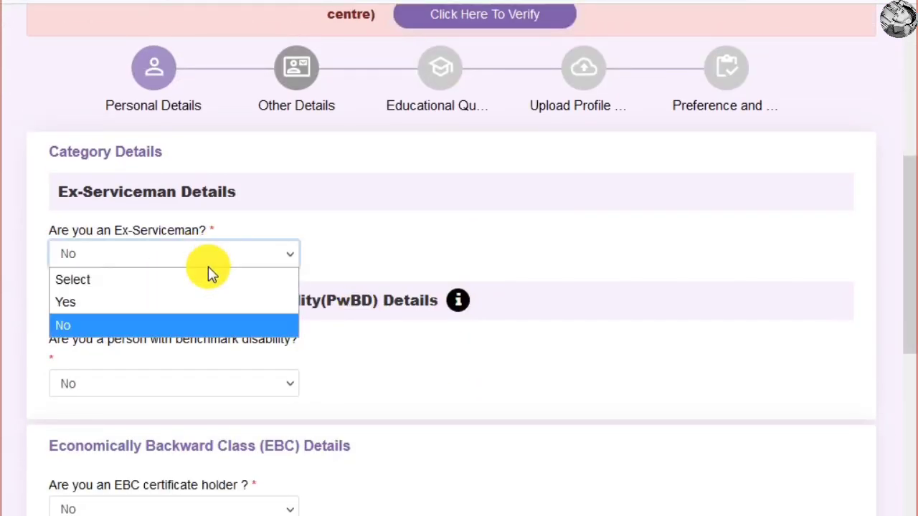
click(161, 299)
click(409, 255)
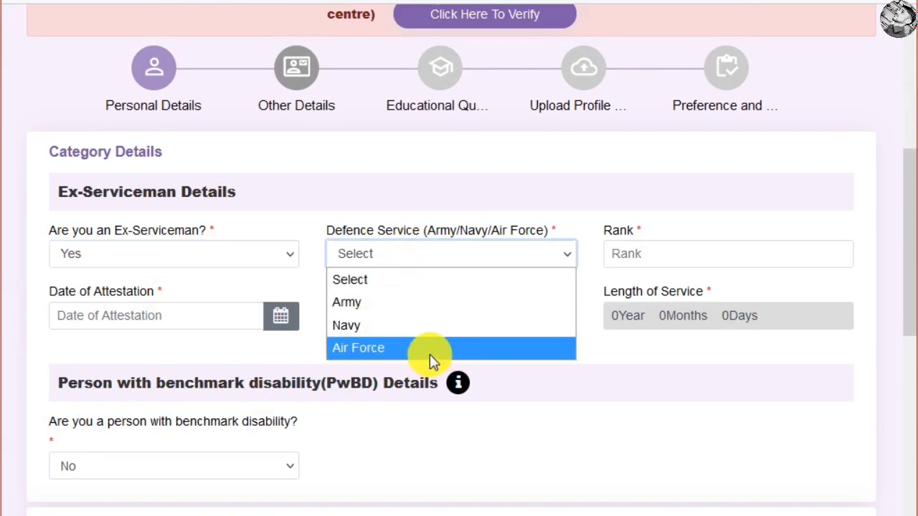
click(666, 222)
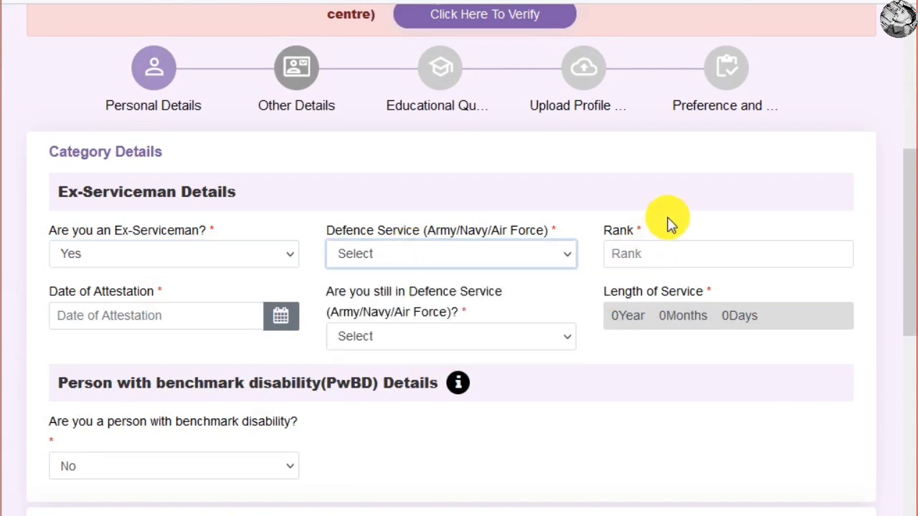
click(190, 252)
click(119, 322)
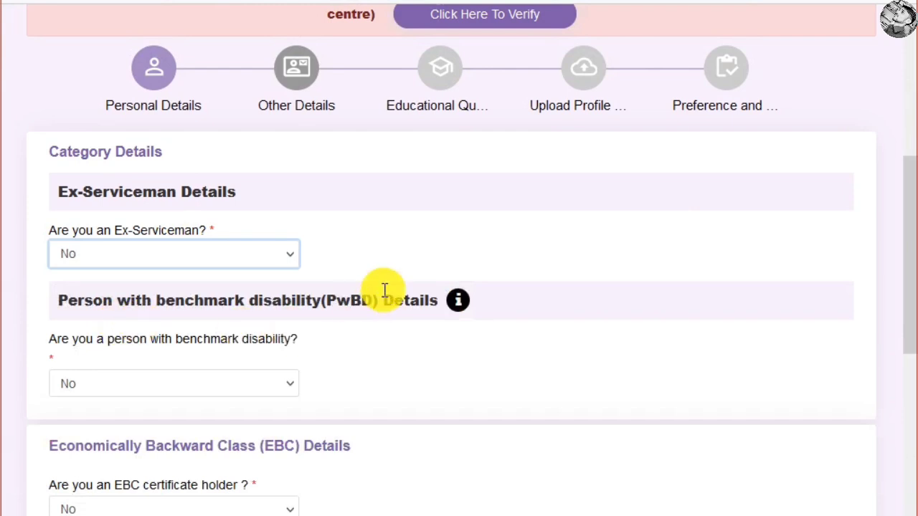
Preview the PwBD certificate fields by answering Yes to the benchmark disability question, and set the answer back to No
scroll(358, 294, down, 3)
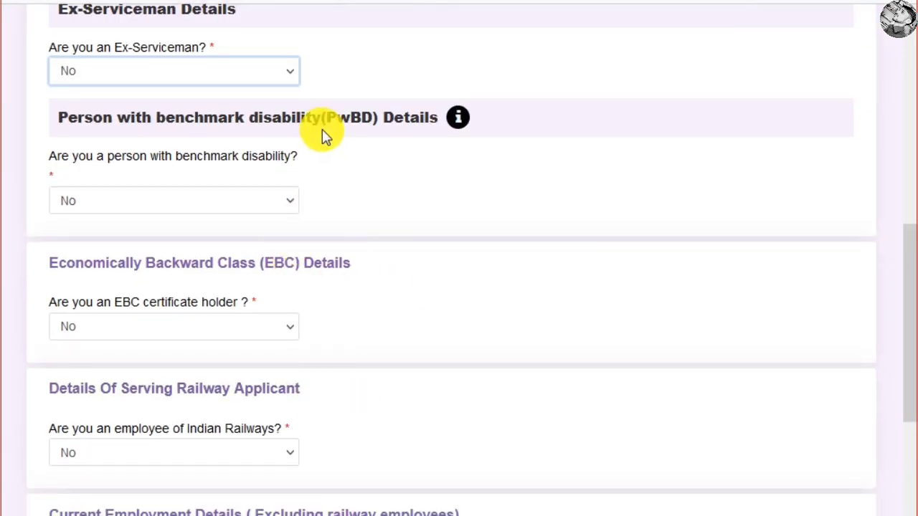
click(230, 199)
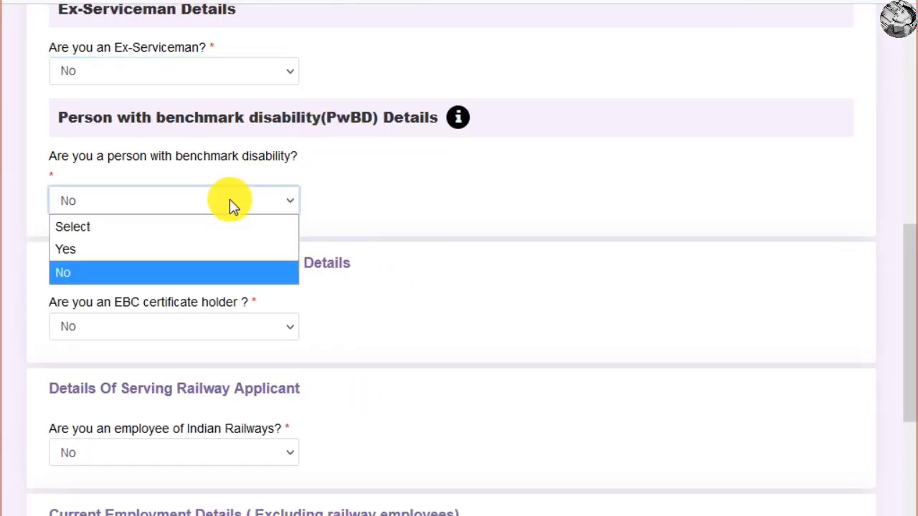
click(139, 252)
click(189, 201)
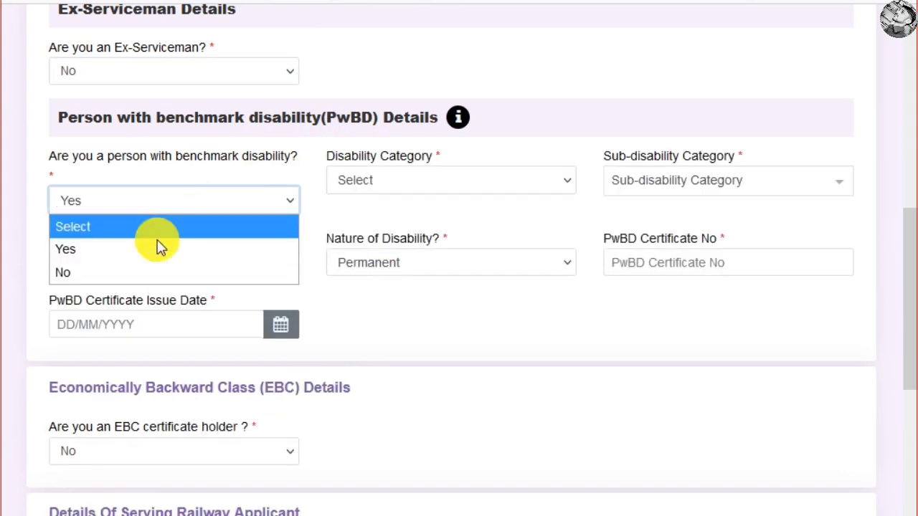
click(127, 274)
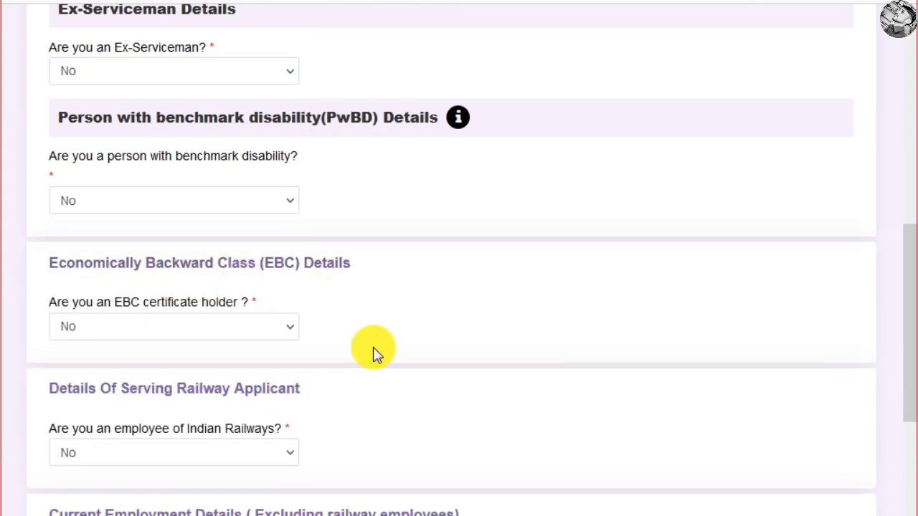
scroll(438, 365, down, 3)
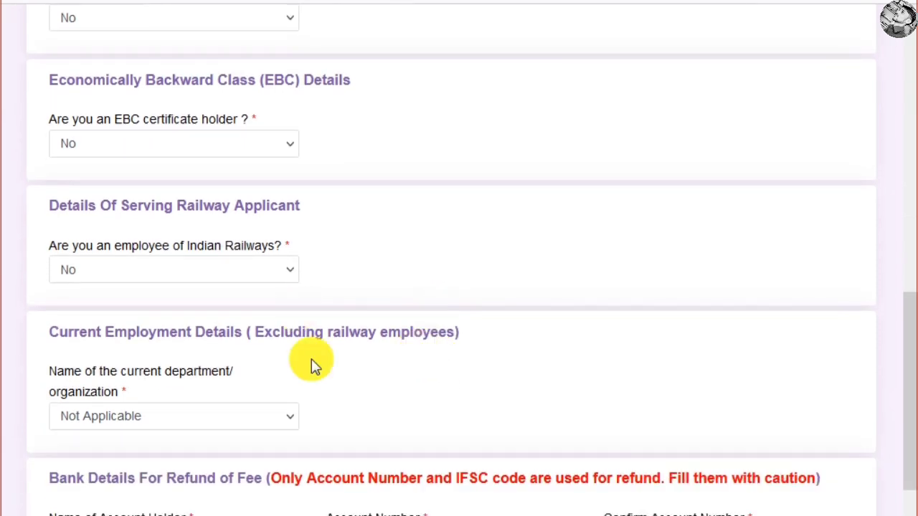
Preview the EBC fee concession field by answering Yes and agreeing to the EBC notice, and set the certificate answer back to No
click(237, 150)
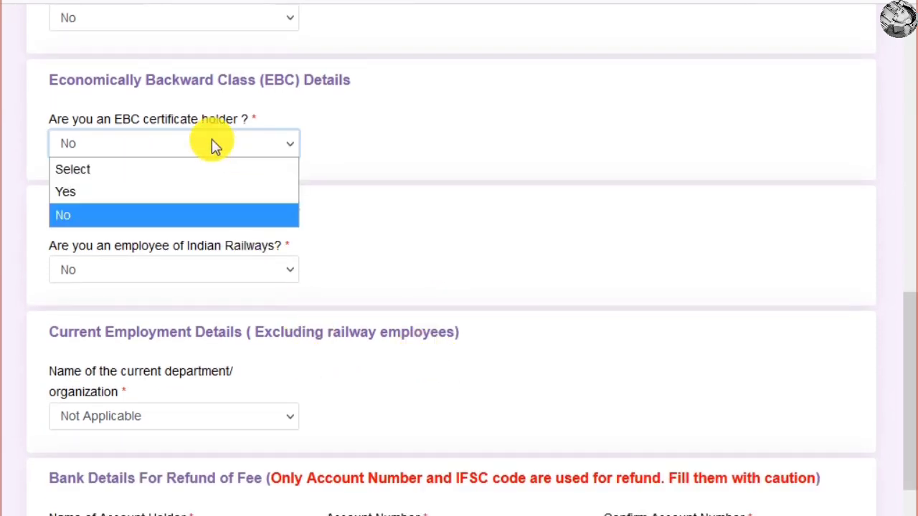
click(163, 194)
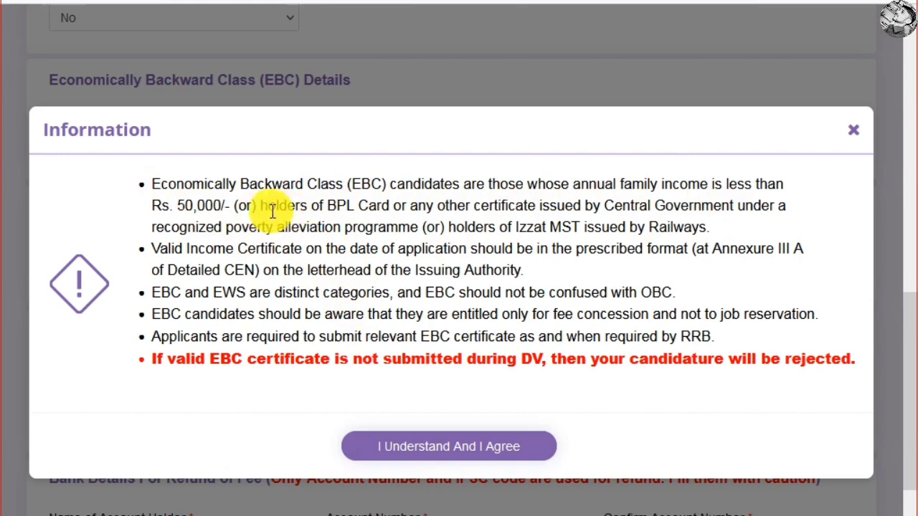
double_click(455, 205)
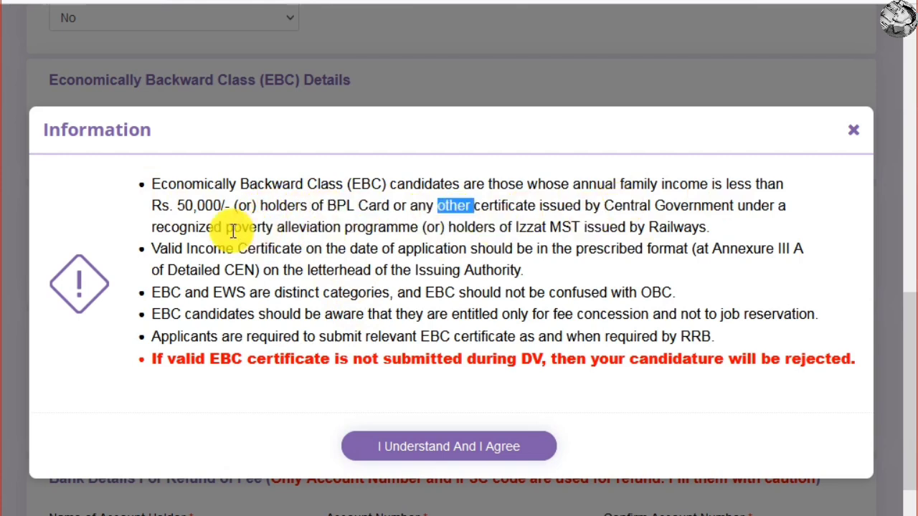
drag(235, 231, 469, 266)
click(552, 281)
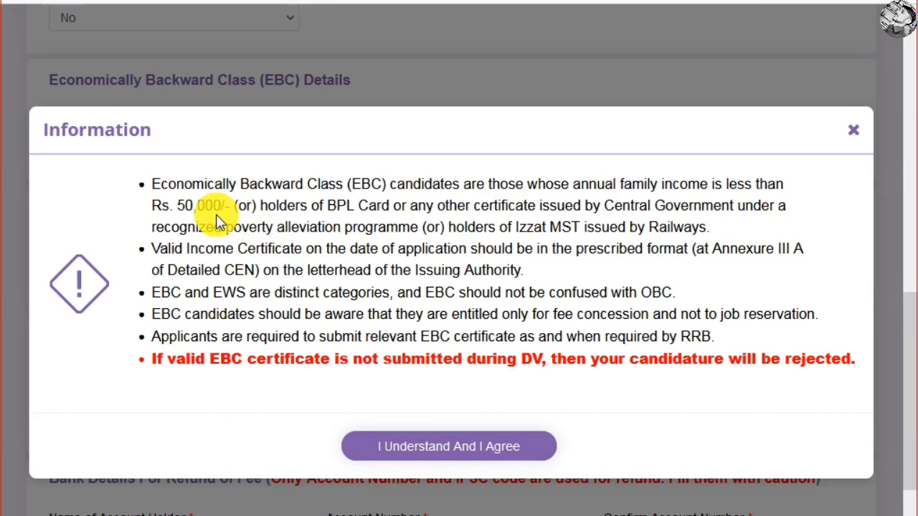
click(456, 447)
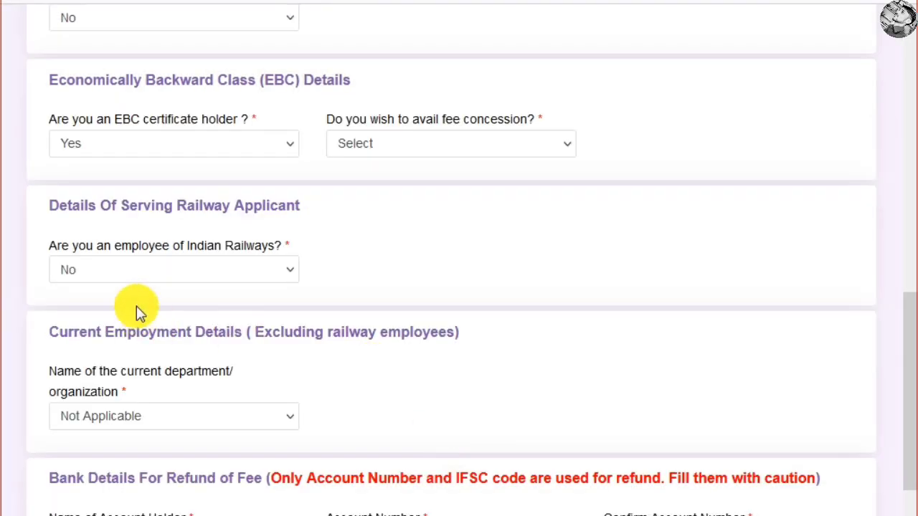
click(372, 145)
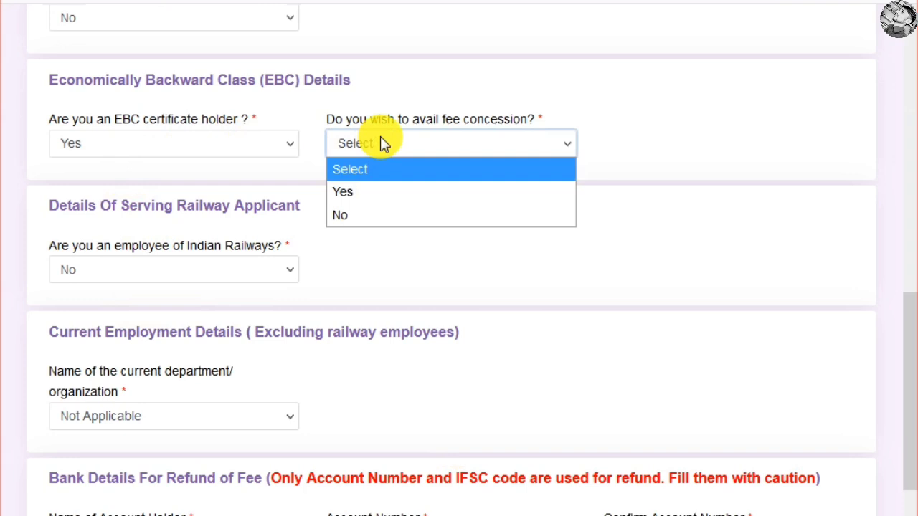
click(406, 166)
click(218, 150)
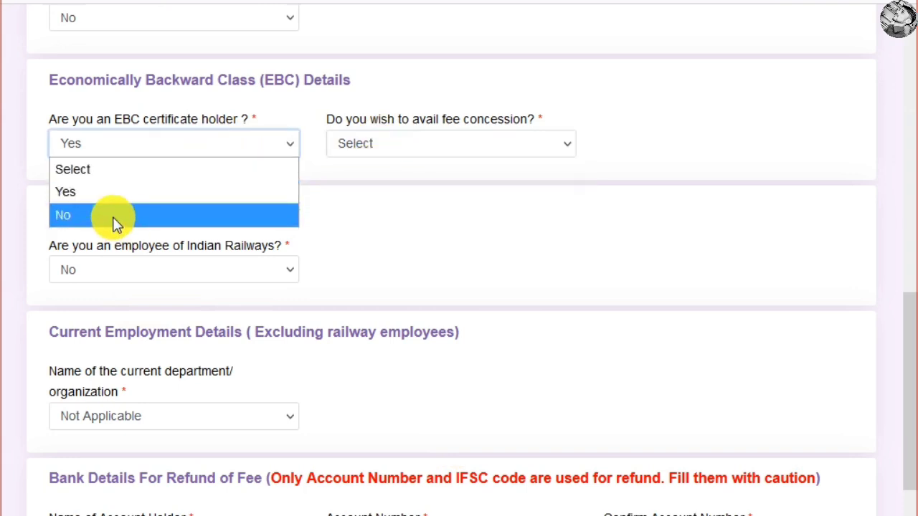
click(117, 215)
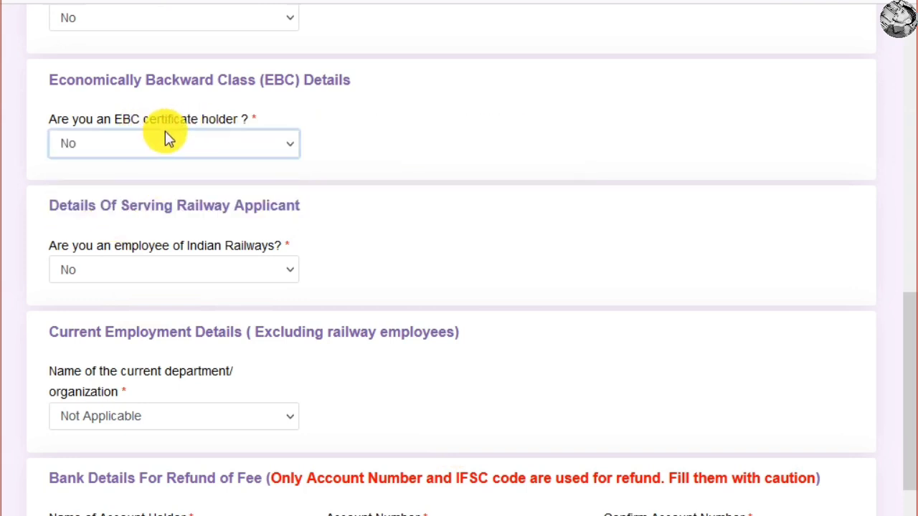
click(238, 185)
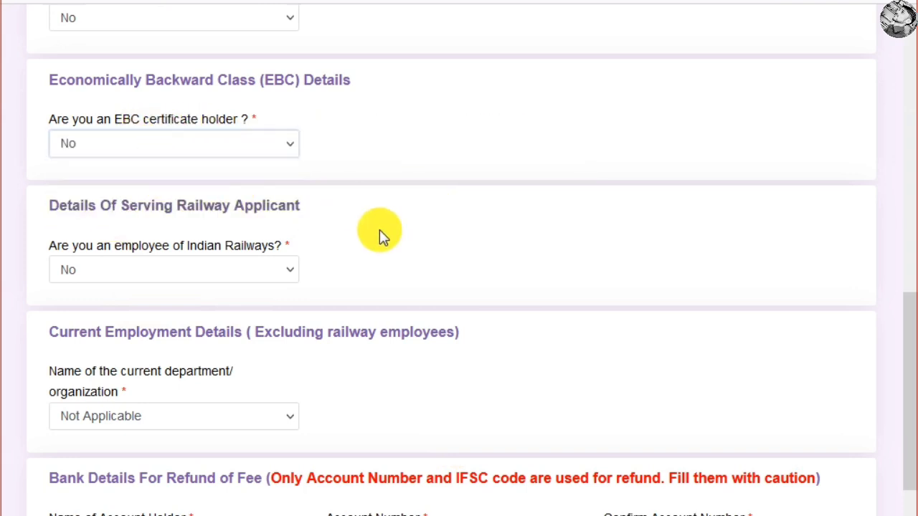
Preview the serving railway applicant fields by answering Yes to the Indian Railways employee question, and set the answer back to No
click(215, 268)
click(119, 320)
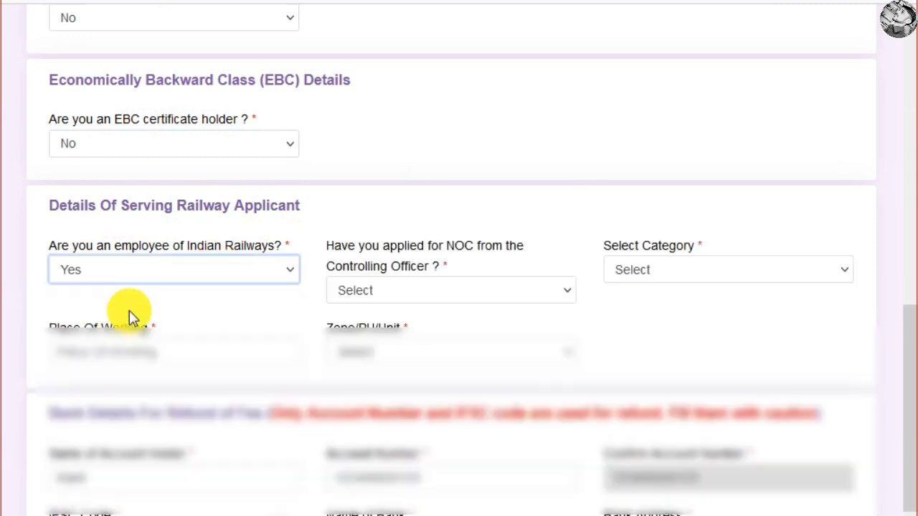
click(418, 297)
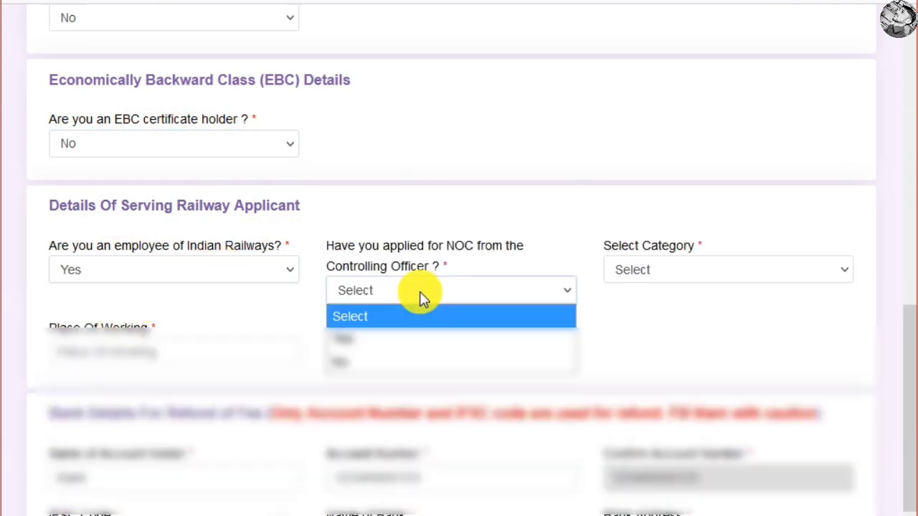
click(658, 271)
click(658, 268)
click(183, 264)
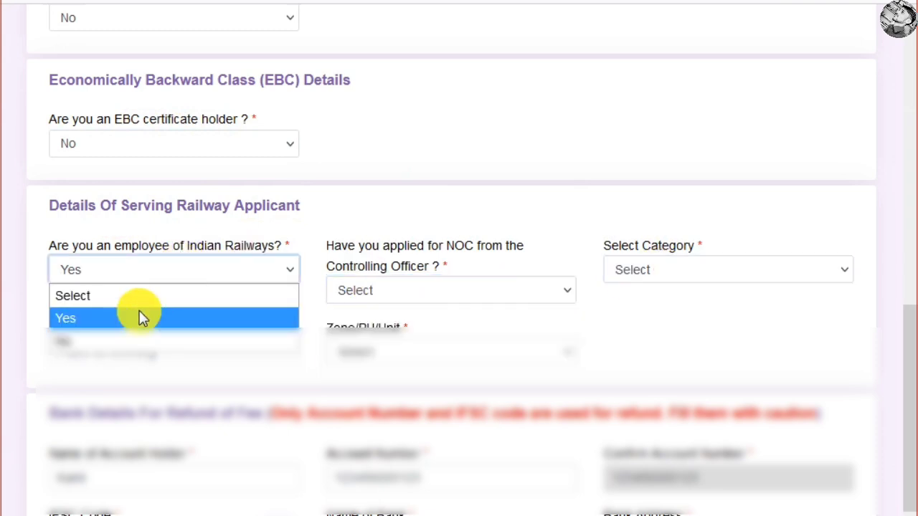
click(108, 342)
Set the name of the current department/organization to Not Applicable in the current employment details
scroll(369, 280, down, 3)
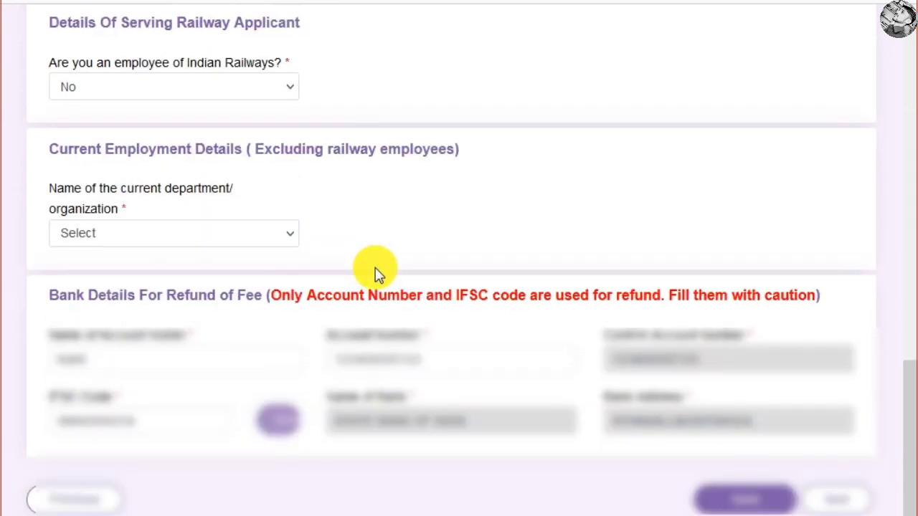
click(223, 233)
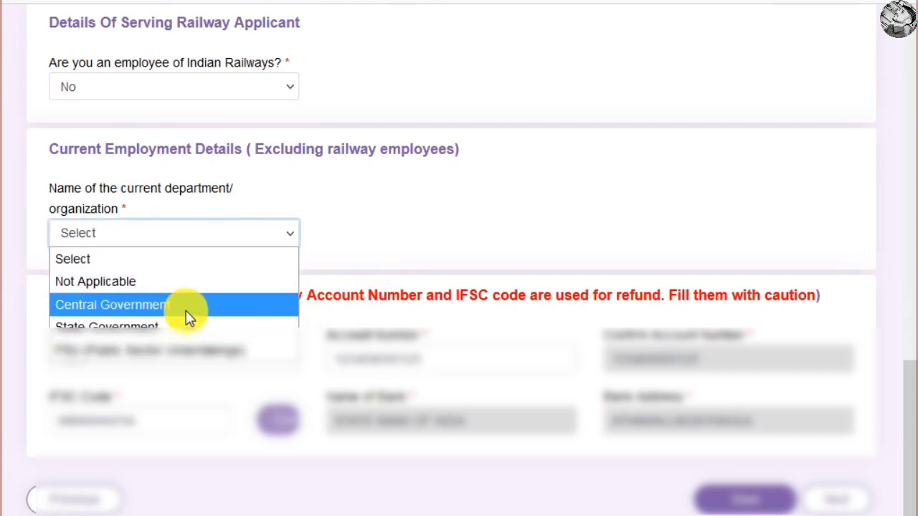
click(122, 283)
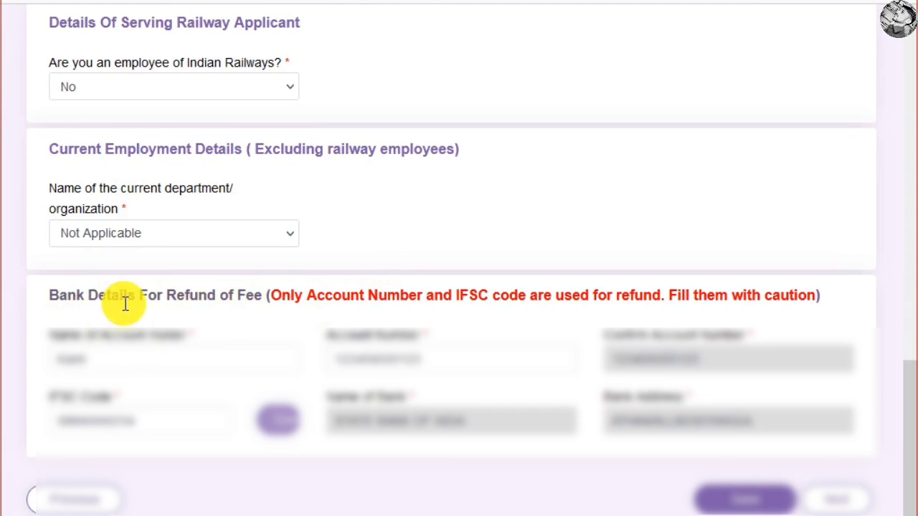
Check the account number and IFSC code for the fee refund, save the other details and continue to the educational qualifications
scroll(315, 287, down, 1)
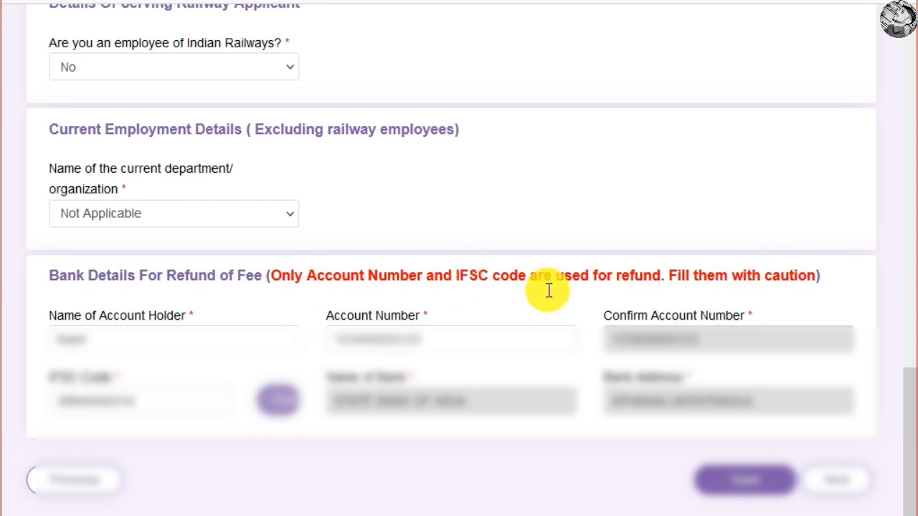
click(487, 335)
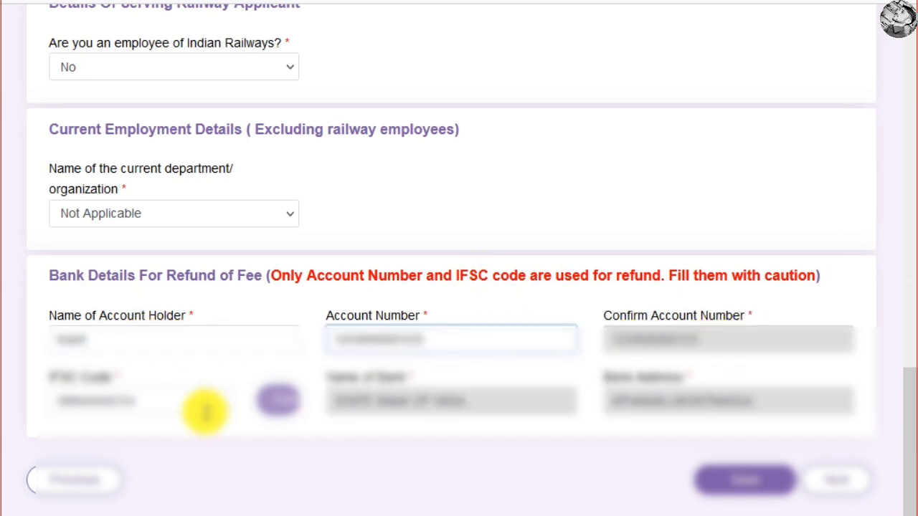
click(164, 399)
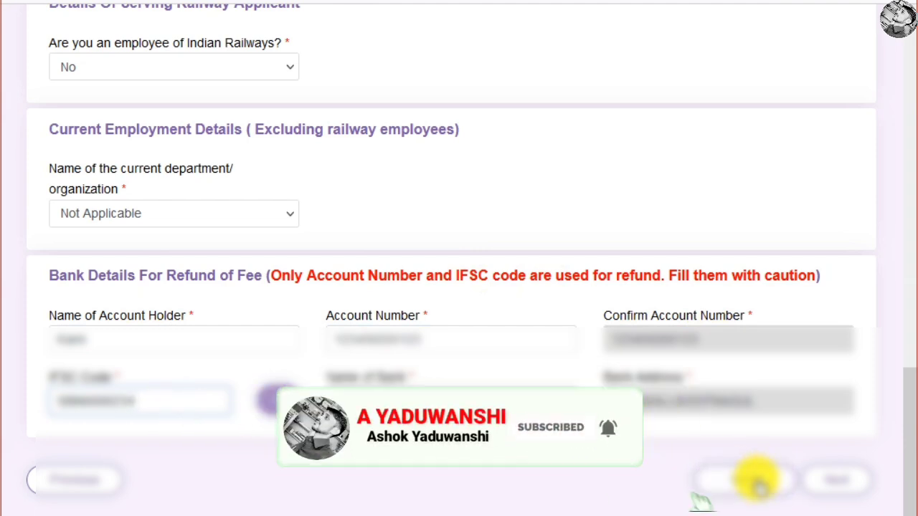
click(780, 482)
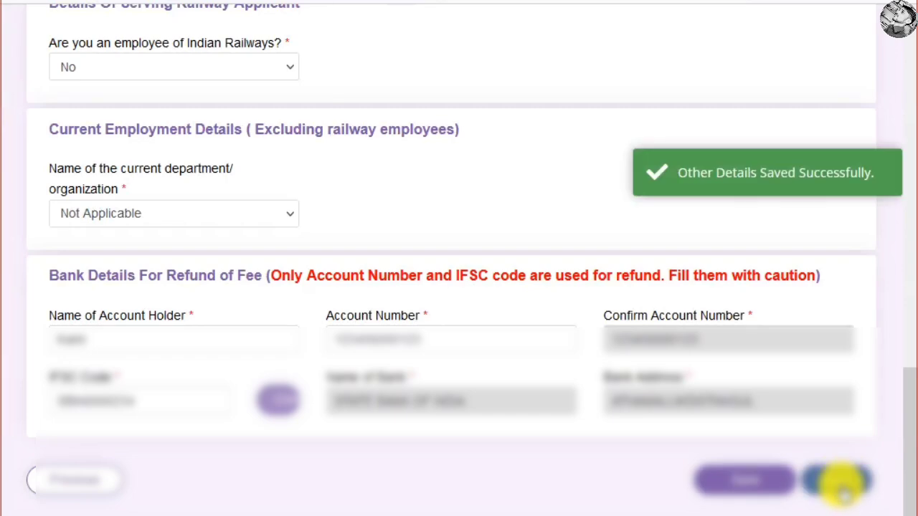
click(837, 481)
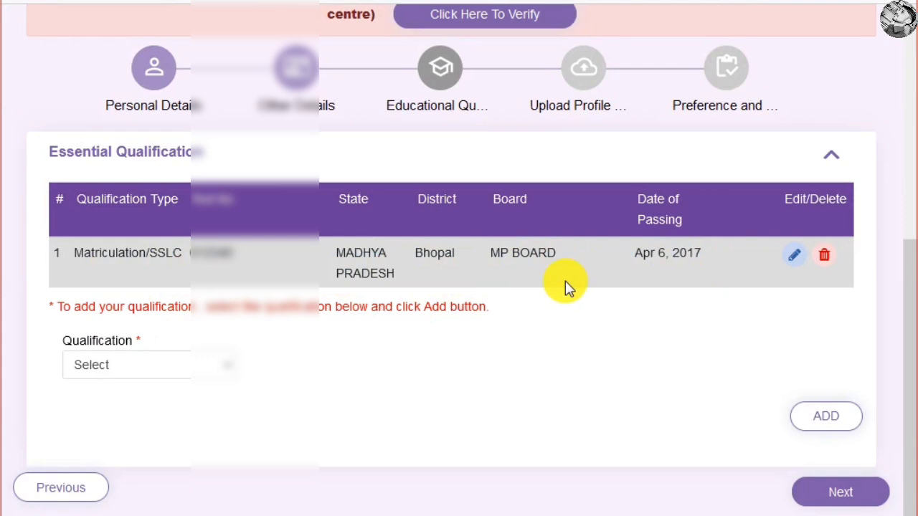
Open the Matriculation/SSLC entry for editing, check its state and district choices, and update the entry
click(794, 257)
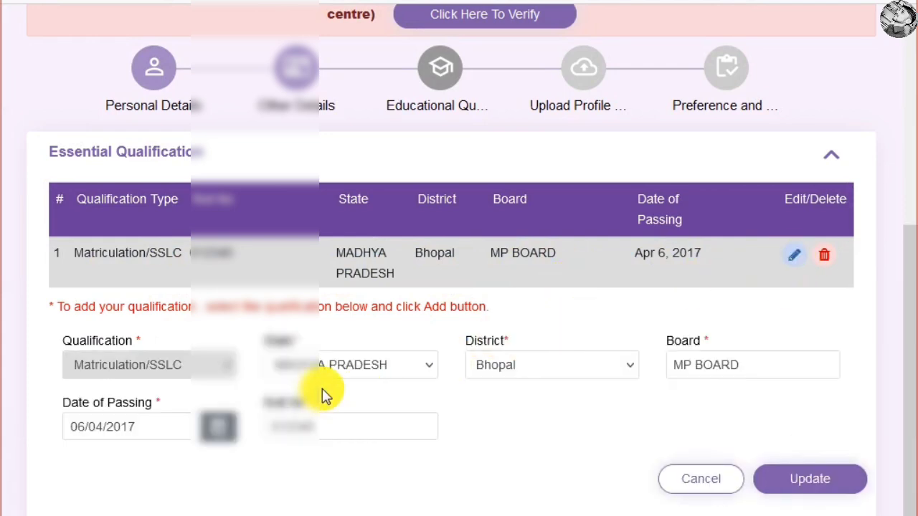
click(394, 371)
click(393, 371)
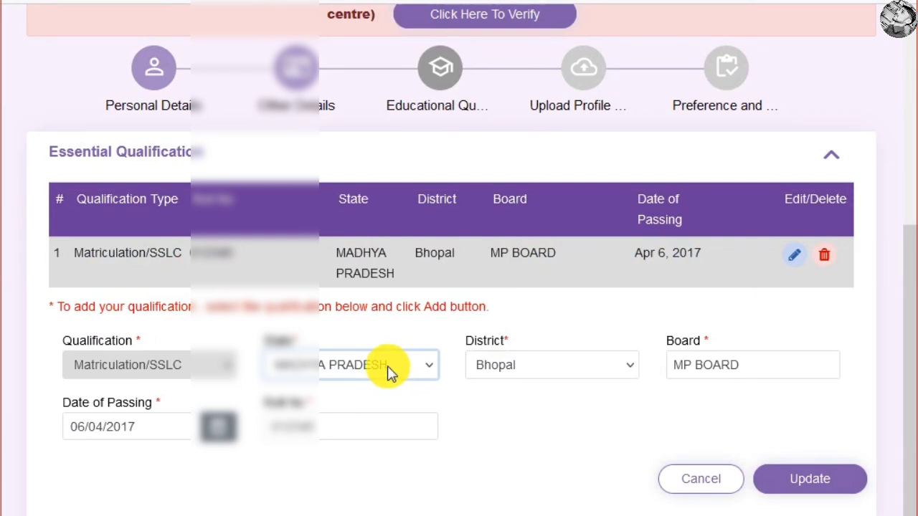
click(568, 367)
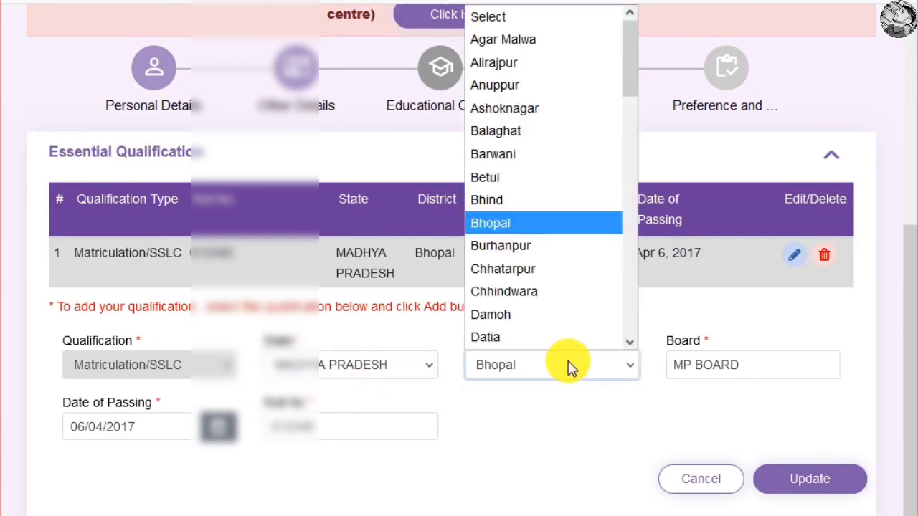
click(546, 409)
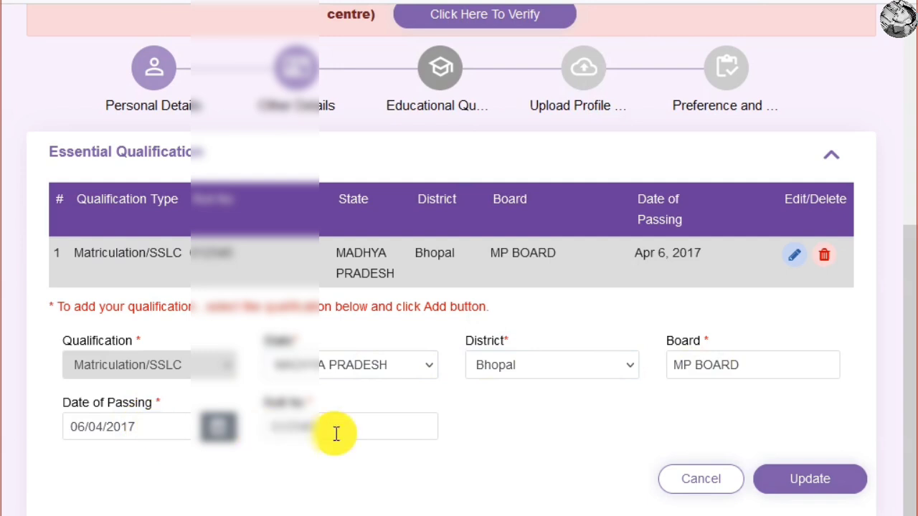
click(801, 478)
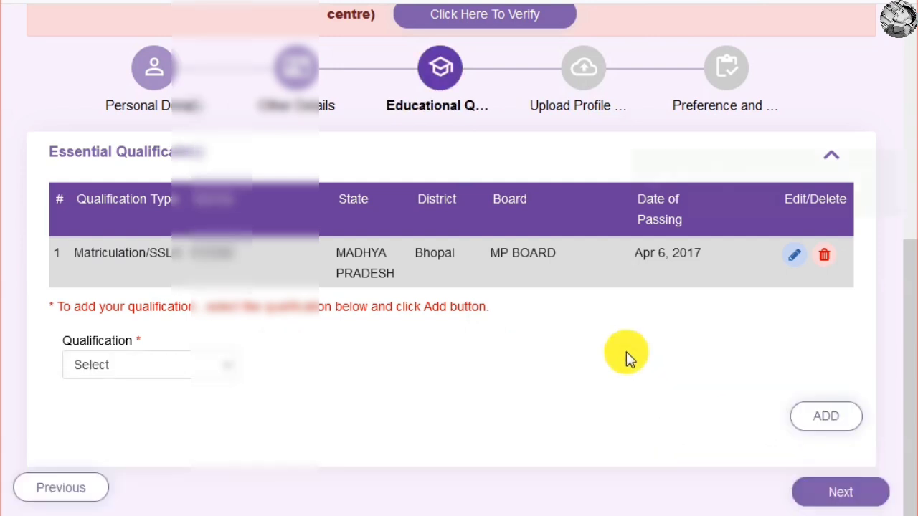
Begin another essential qualification entry with Degree in Engineering as the qualification and Civil Engineering as the discipline
scroll(458, 308, down, 1)
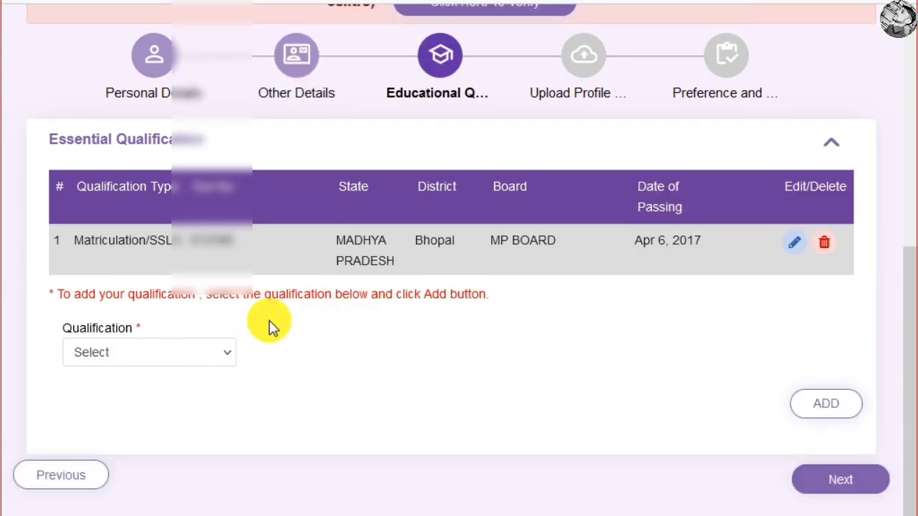
click(169, 353)
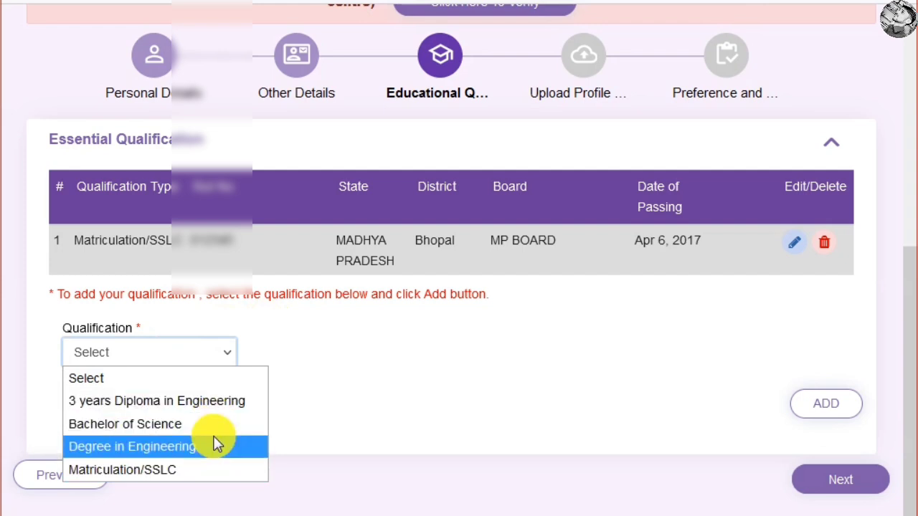
click(172, 424)
click(154, 353)
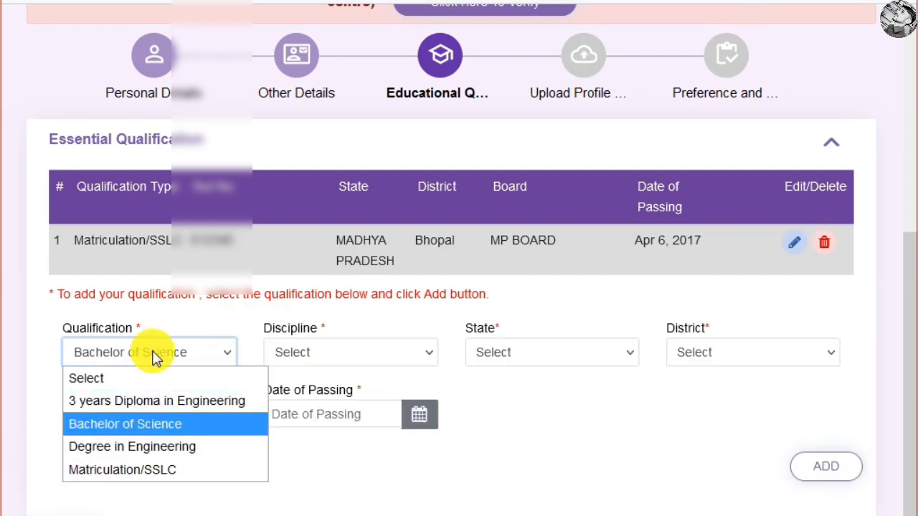
click(183, 446)
click(351, 358)
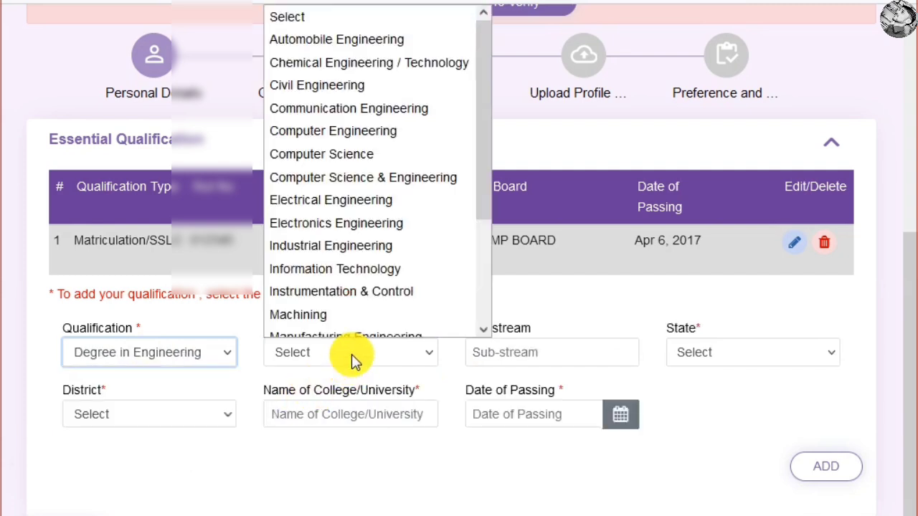
scroll(298, 286, down, 1)
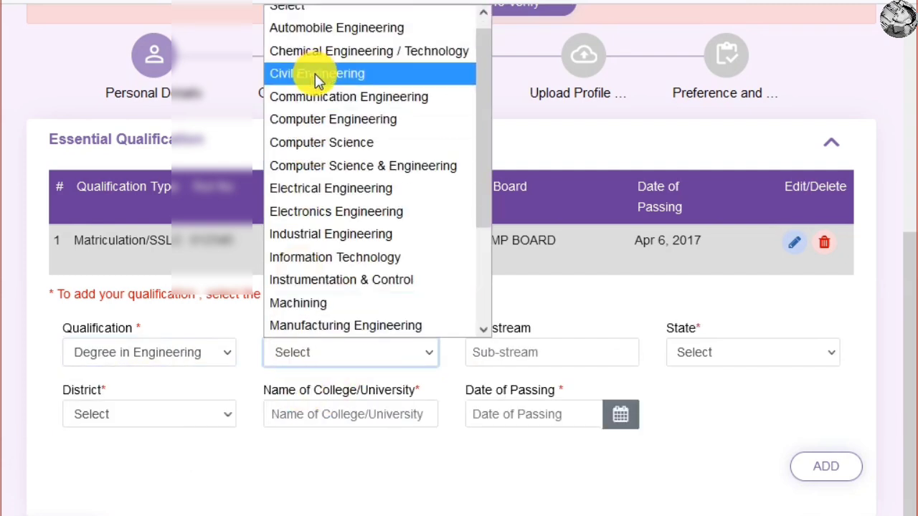
click(330, 73)
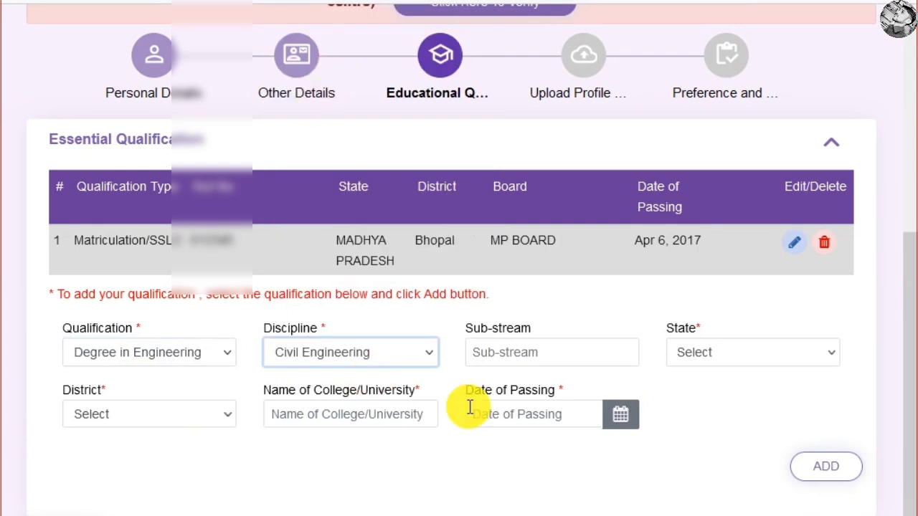
Set the state to MADHYA PRADESH and the district to Bhopal for the Degree in Engineering entry, leaving the sub-stream empty
click(548, 357)
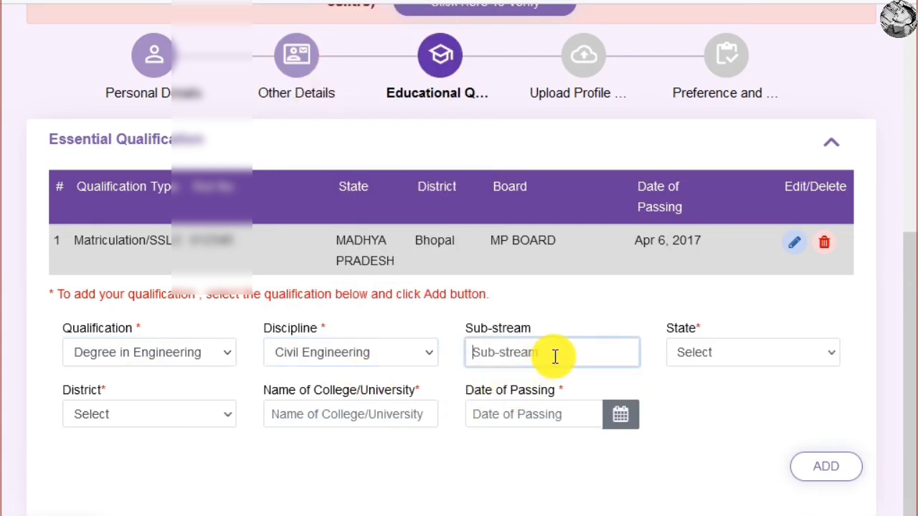
click(761, 362)
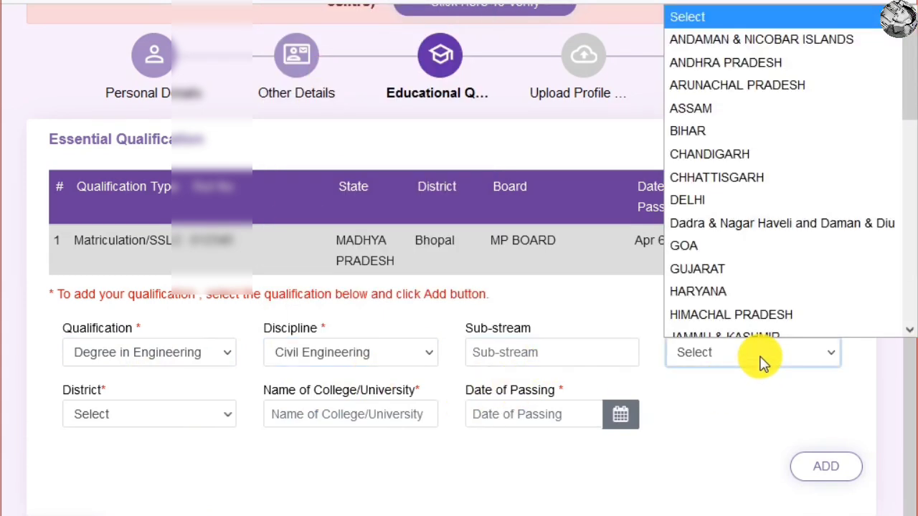
key(m)
click(754, 327)
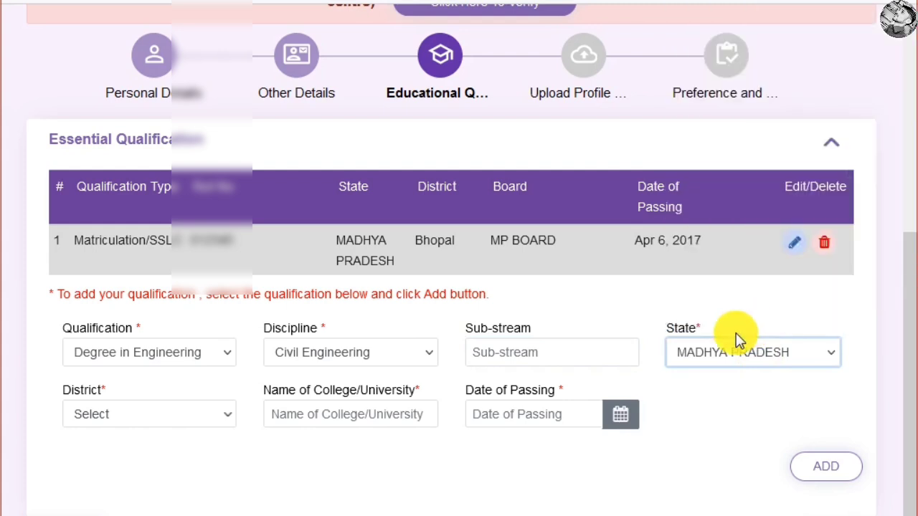
click(169, 415)
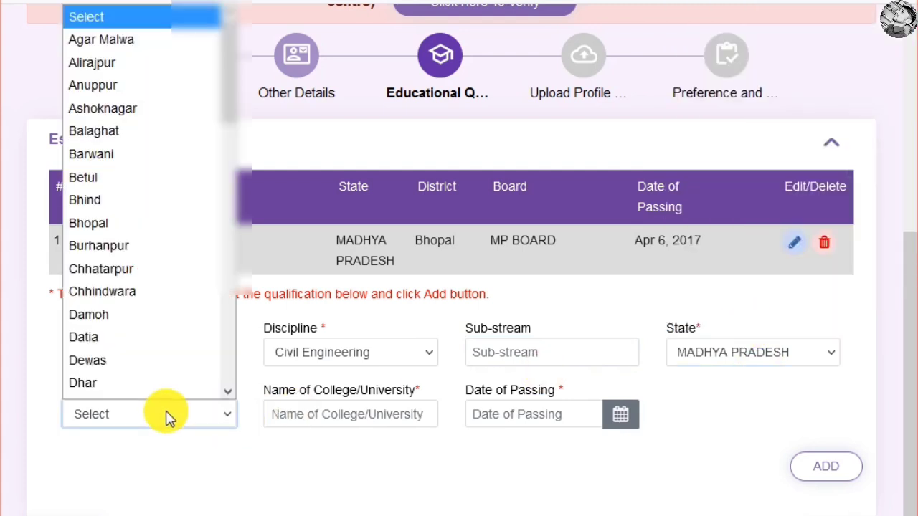
key(b)
key(h)
click(160, 225)
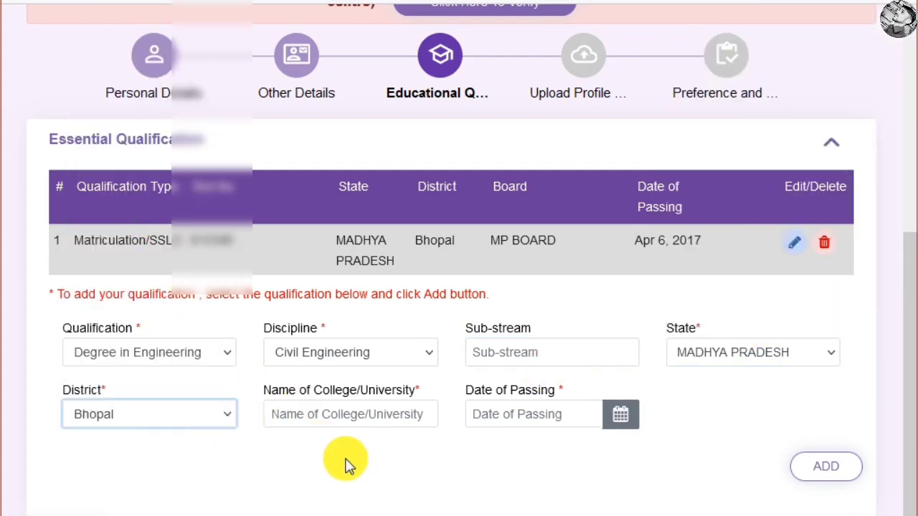
Add the degree with college ss collage and passing date May 2, 2023, and continue to the photo and signature page, dismissing its notice
click(391, 416)
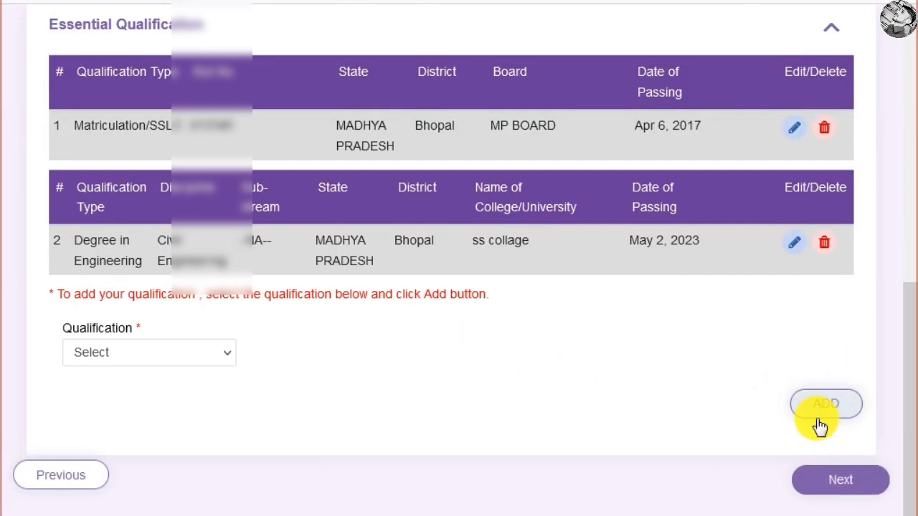
click(840, 488)
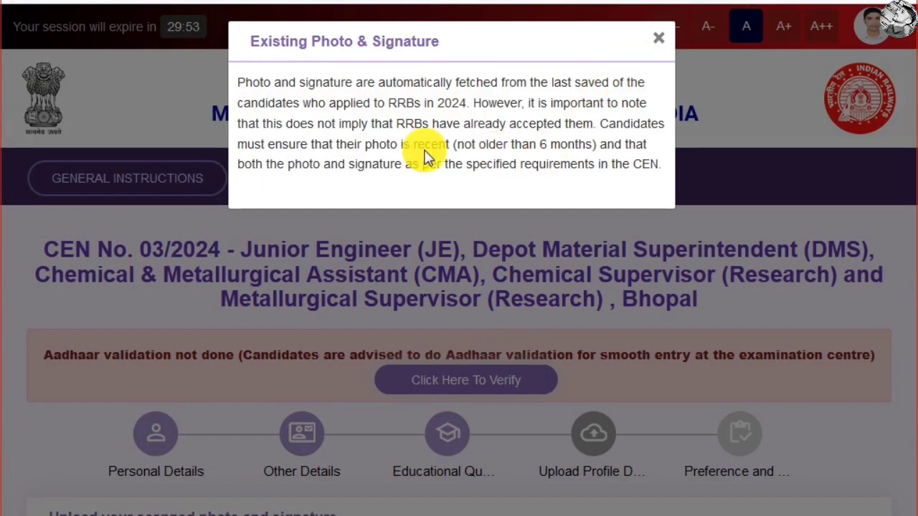
click(658, 40)
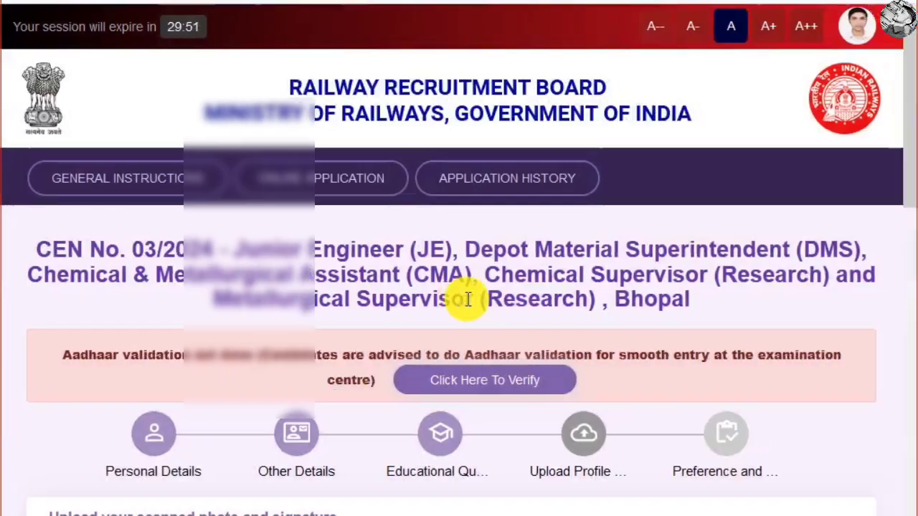
Review the photograph specifications, checking the required pixel dimensions and the permitted file size
scroll(463, 301, down, 3)
scroll(437, 237, down, 5)
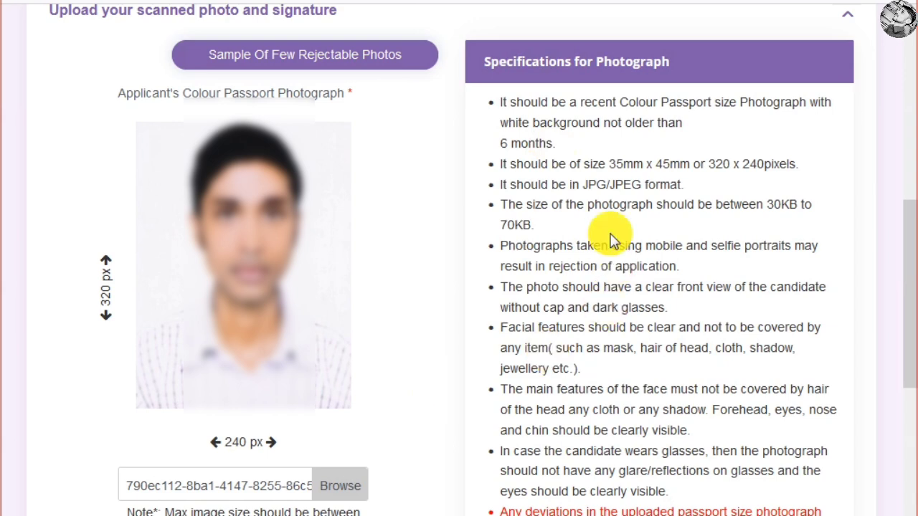
double_click(724, 165)
double_click(760, 165)
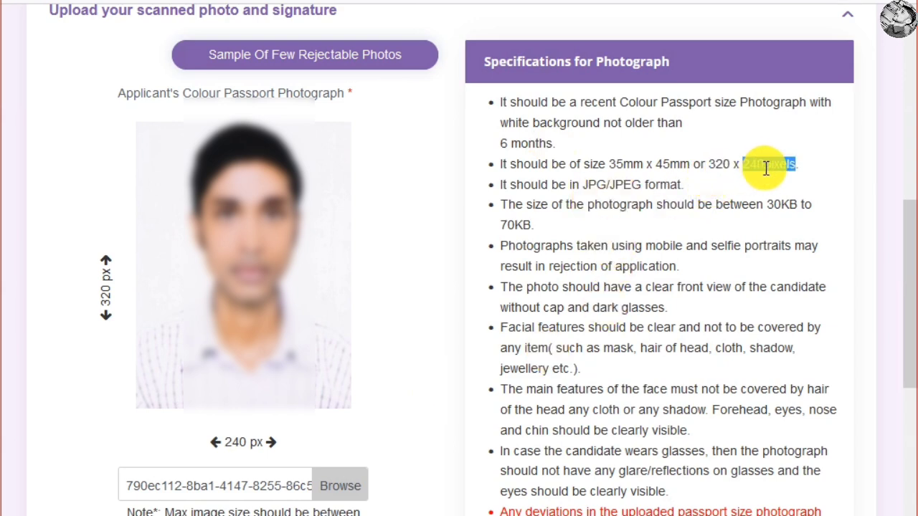
click(729, 179)
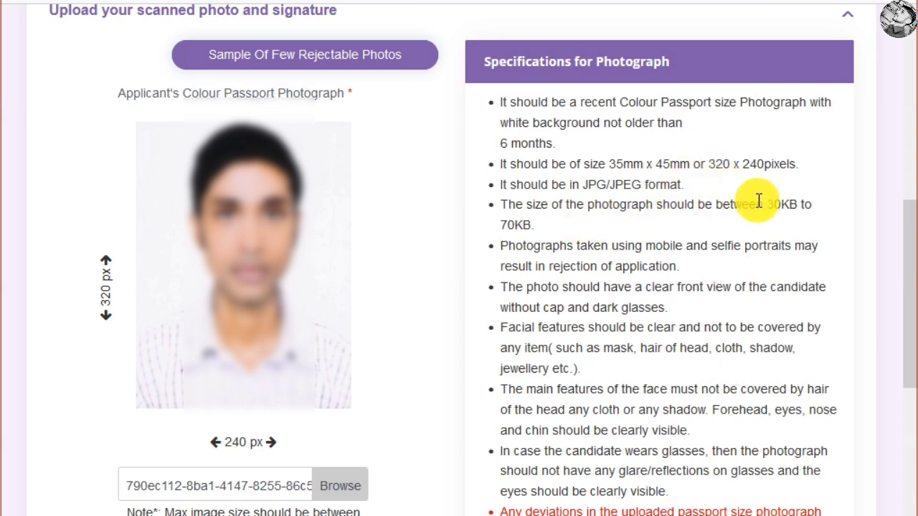
drag(770, 204, 805, 203)
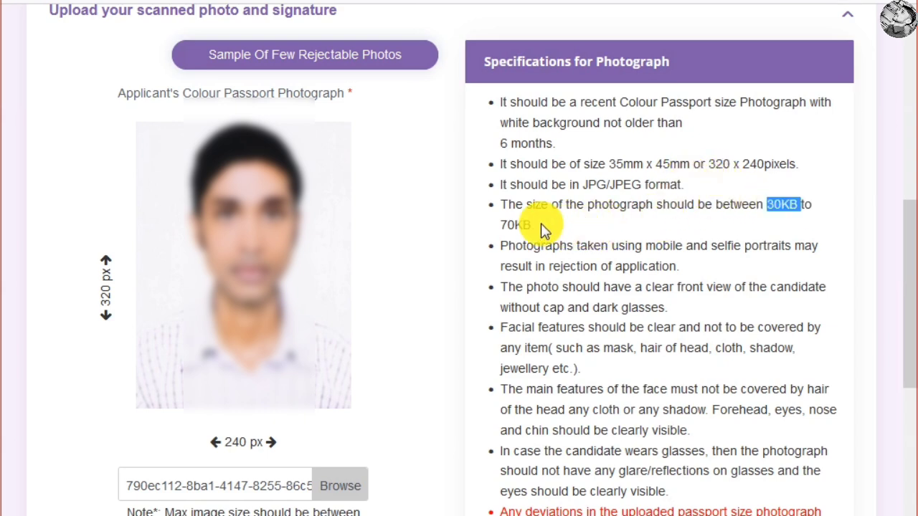
drag(499, 224, 532, 224)
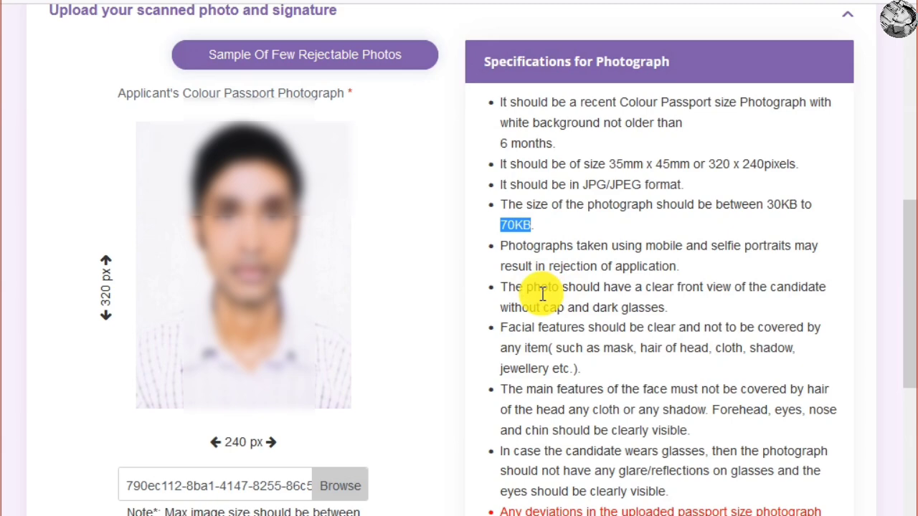
Examine the signature image and its specifications, checking the required dimensions, file format and permitted file size
scroll(542, 294, down, 7)
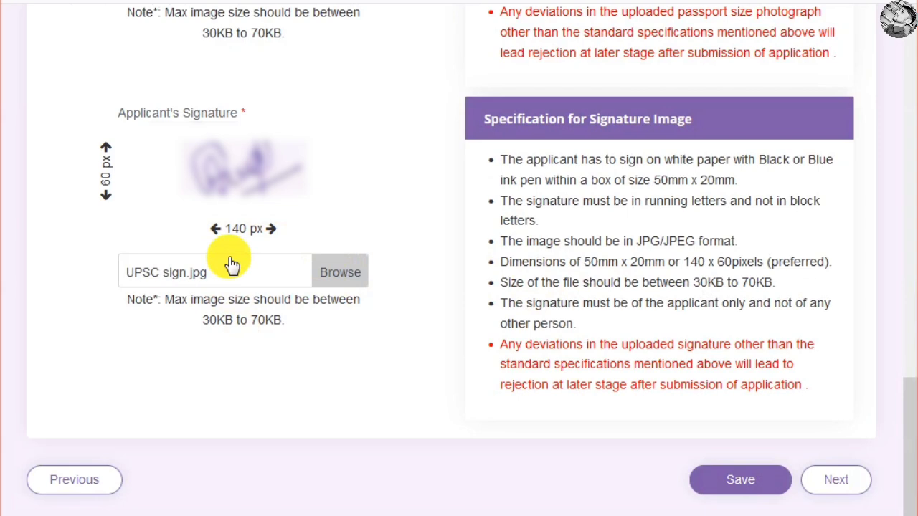
drag(201, 322, 284, 336)
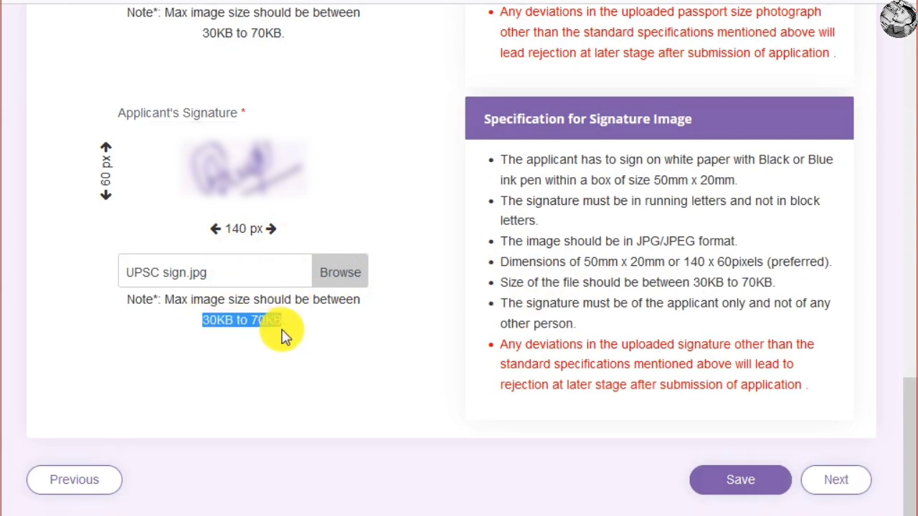
click(284, 335)
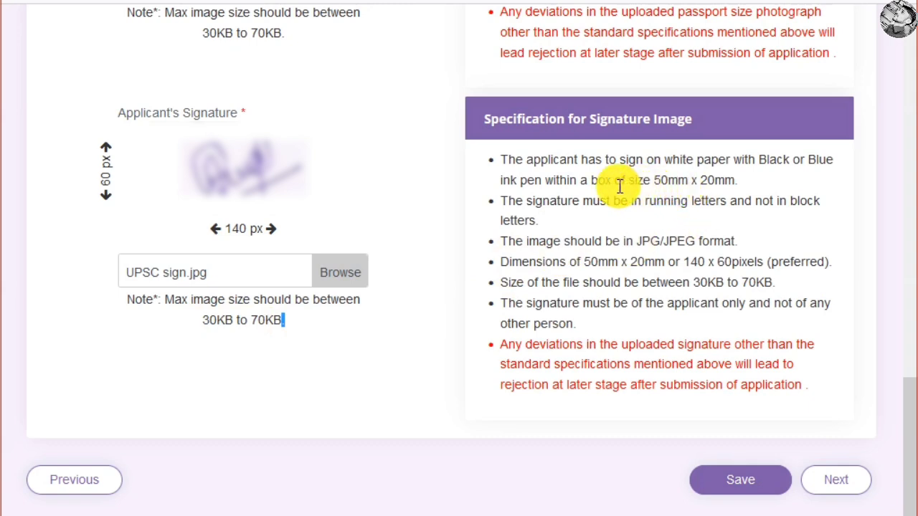
drag(655, 179, 734, 178)
click(739, 179)
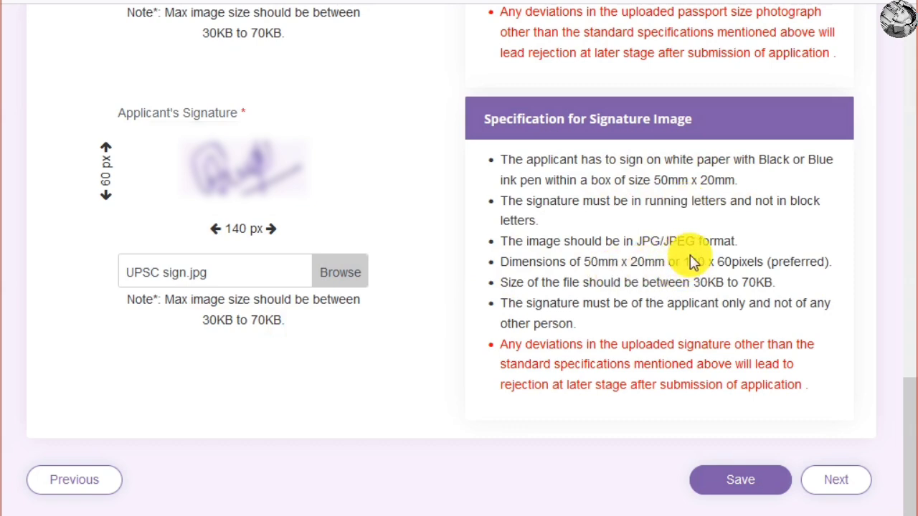
drag(683, 261, 756, 261)
click(756, 261)
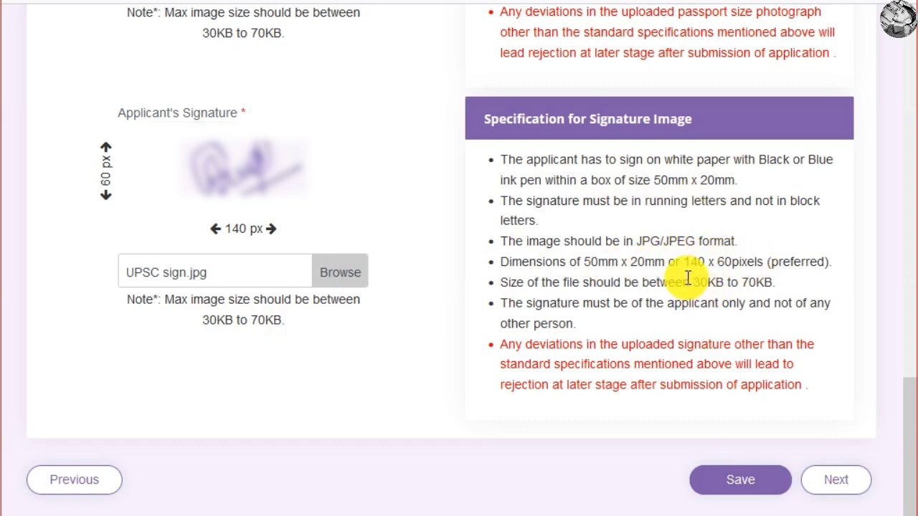
drag(682, 283, 749, 282)
click(604, 246)
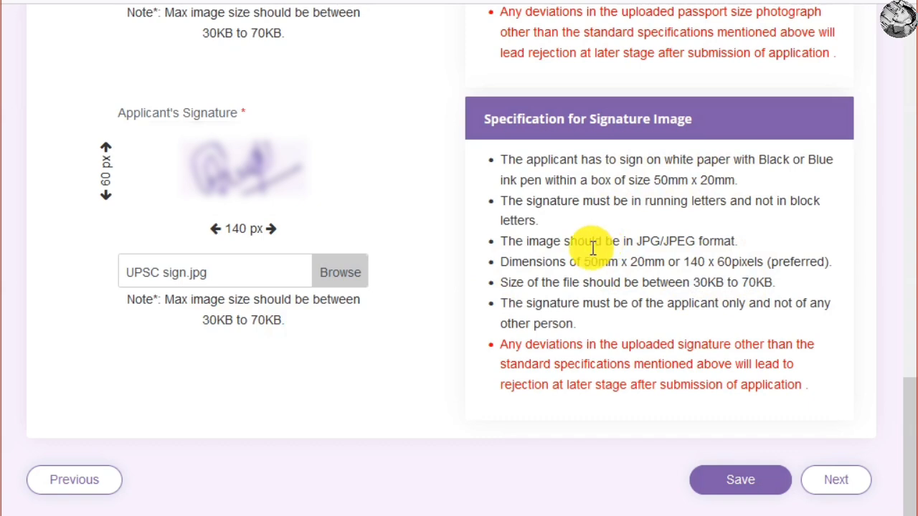
drag(503, 159, 637, 262)
click(681, 283)
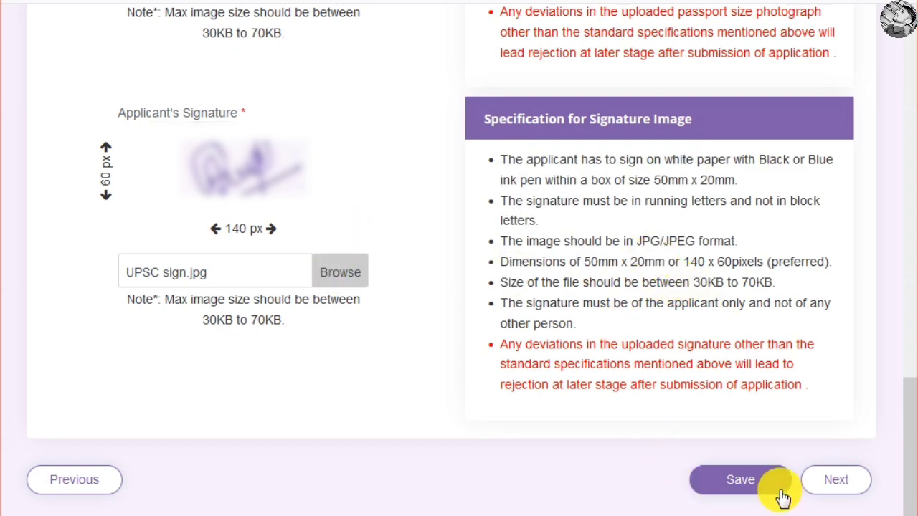
Save the photo and signature, continue to the preference page, and look through the eligible posts for RRB Bhopal
click(741, 486)
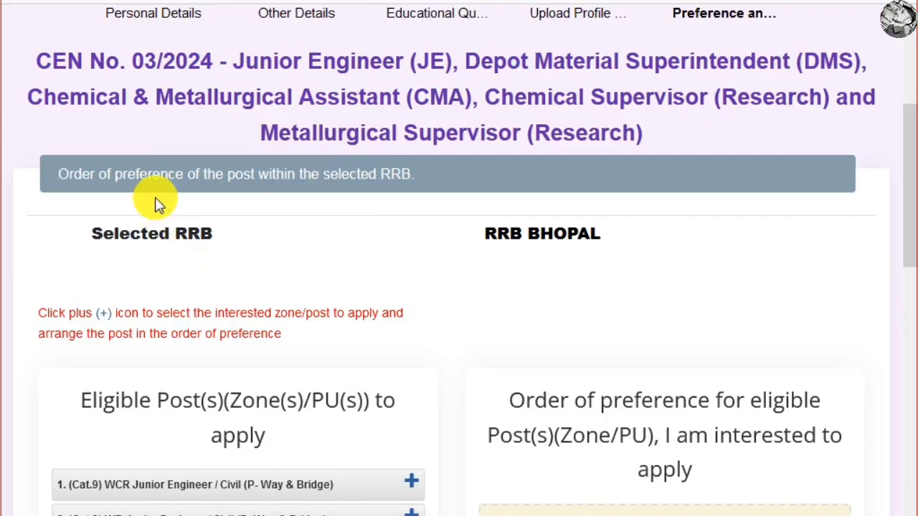
scroll(304, 203, down, 4)
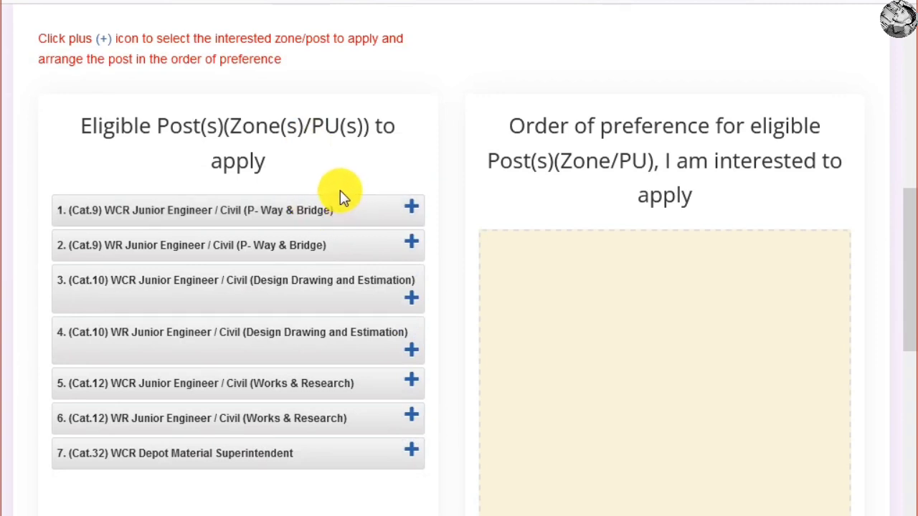
scroll(344, 177, down, 1)
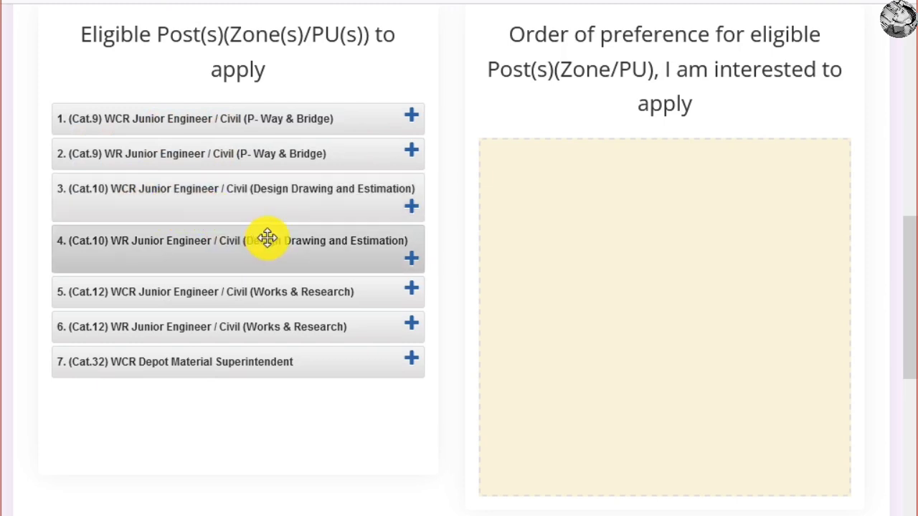
scroll(268, 238, down, 1)
scroll(268, 237, up, 3)
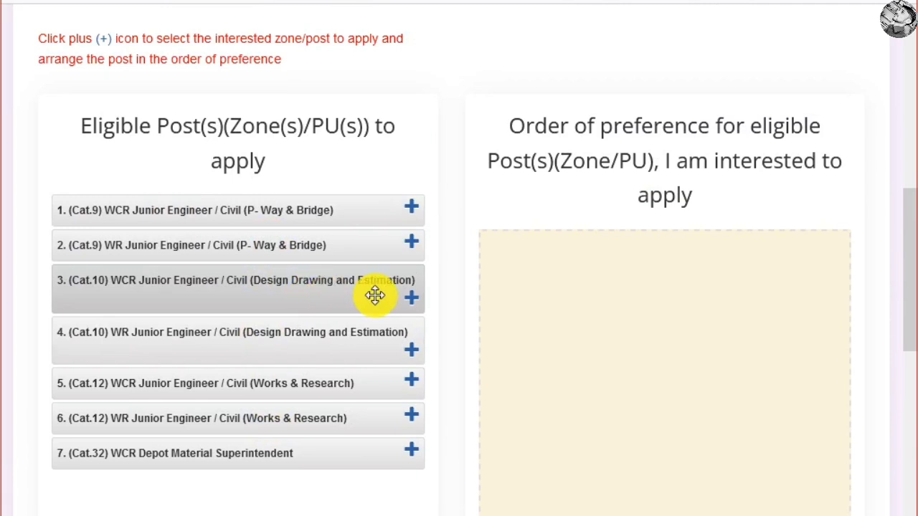
Add as preferences 1 to 3: WCR Civil (Works & Research), WR Civil (P-Way & Bridge) and WR Civil (Design Drawing and Estimation)
click(411, 380)
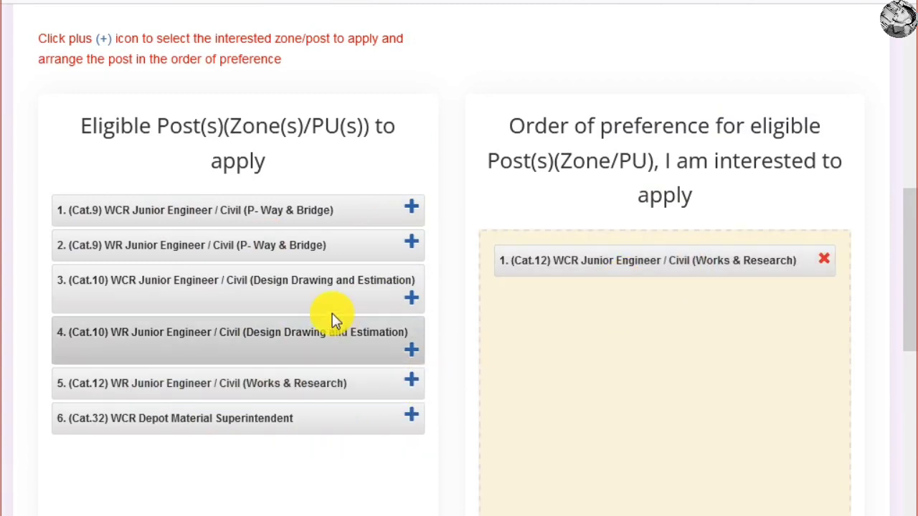
click(411, 245)
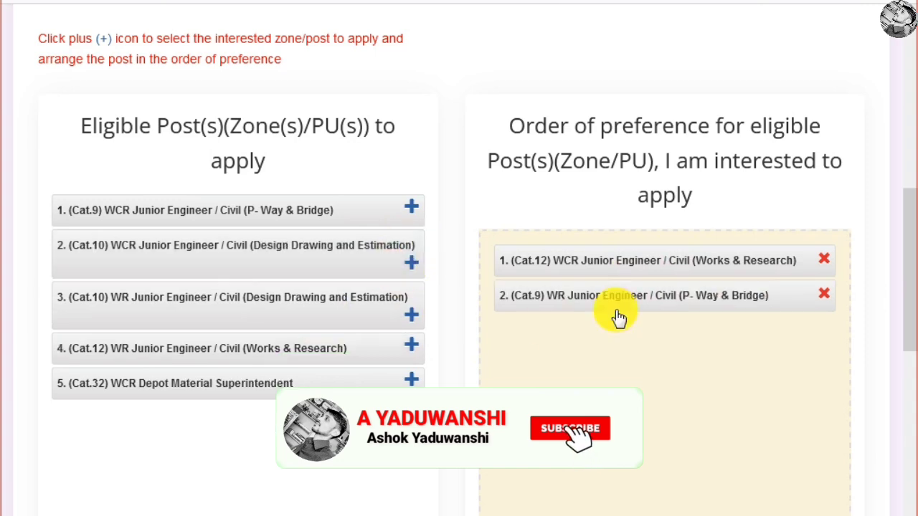
click(410, 316)
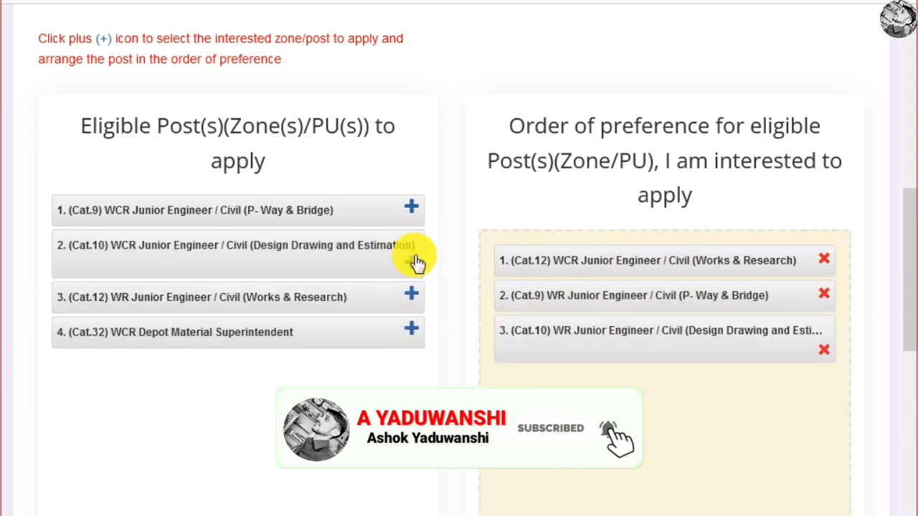
Add as preferences 4 to 7: WCR Civil (P-Way & Bridge), WCR Depot Material Superintendent, WR Civil (Works & Research) and WCR Civil (Design Drawing and Estimation)
click(414, 211)
click(413, 300)
click(412, 261)
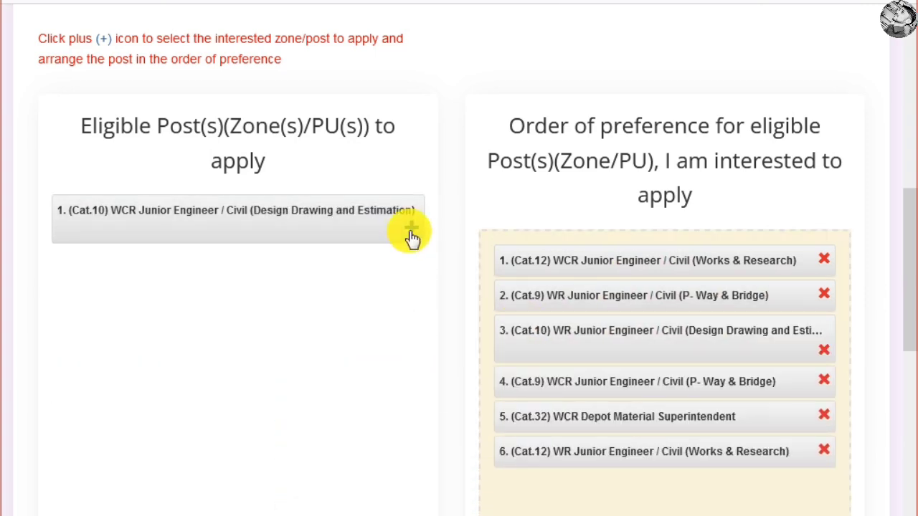
click(408, 223)
Tick the statement that the order of post preference has been exercised and checked
scroll(583, 344, down, 5)
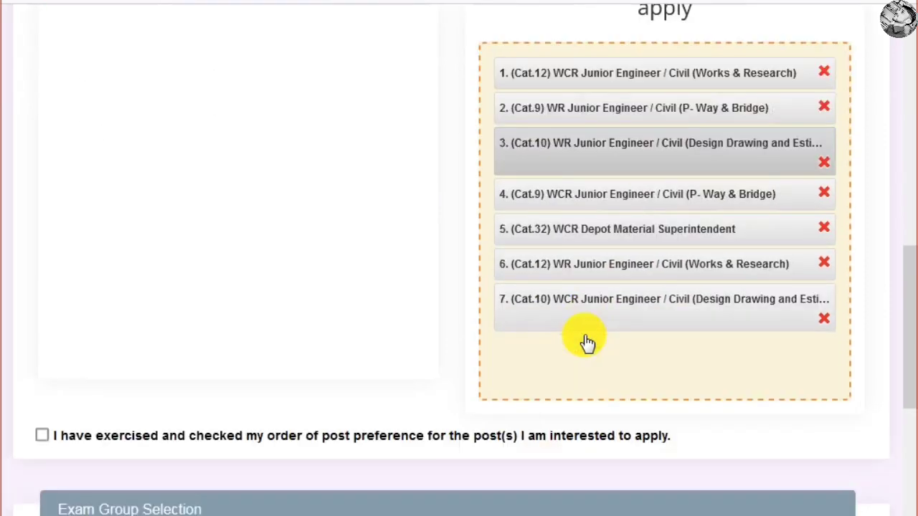
scroll(584, 334, down, 1)
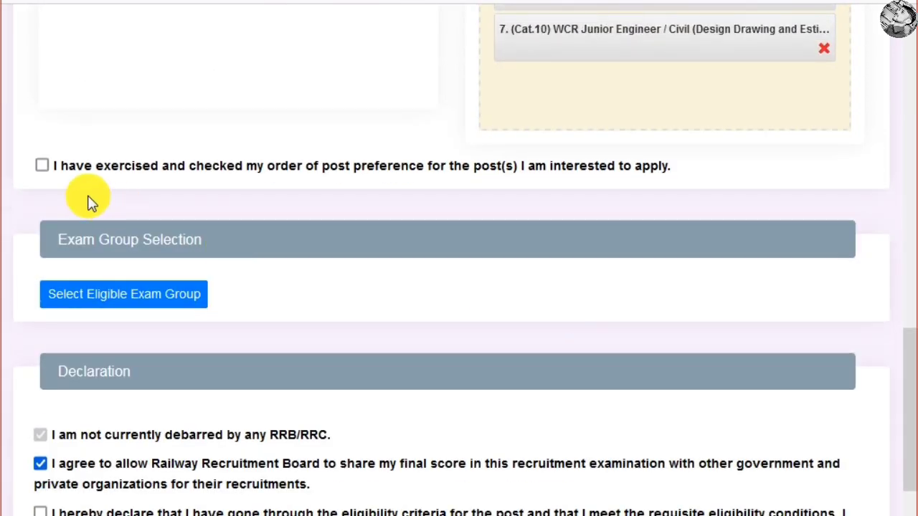
click(42, 165)
Choose Civil and Allied Engineering as the exam group and agree to the information notice
scroll(308, 291, down, 3)
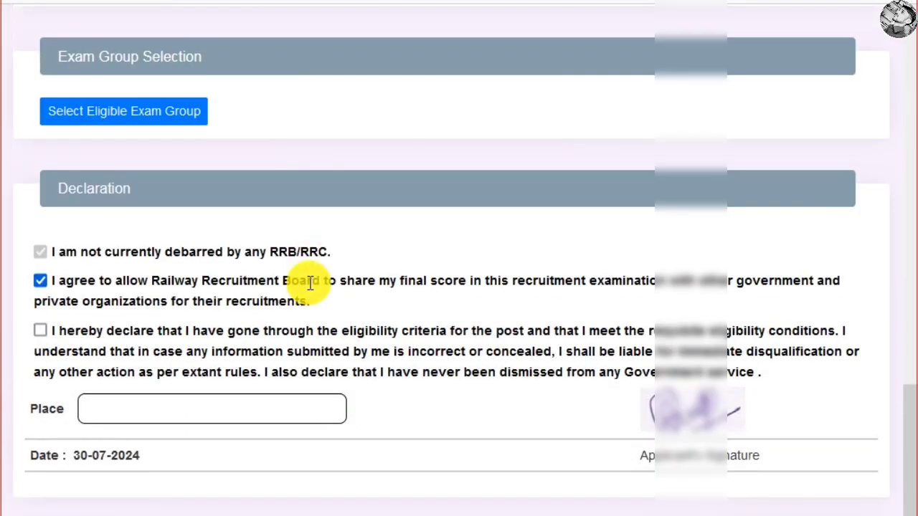
scroll(209, 279, up, 1)
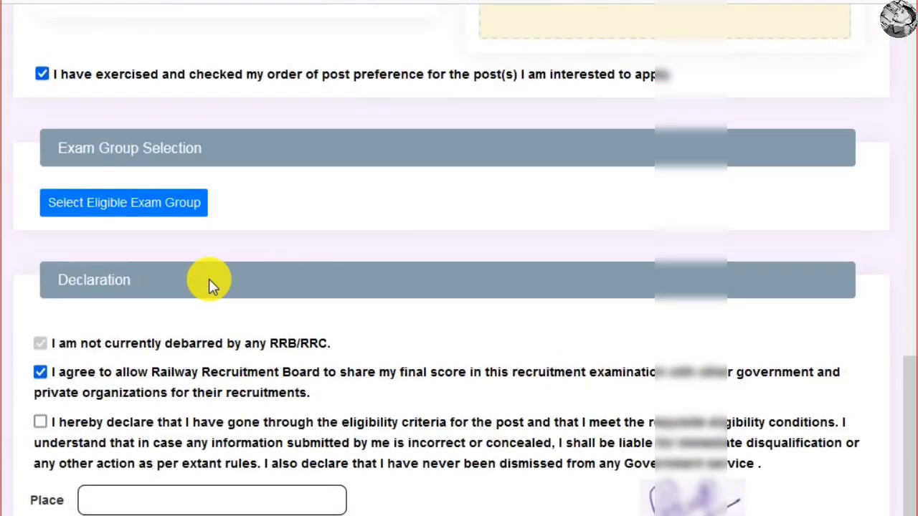
click(158, 213)
click(199, 349)
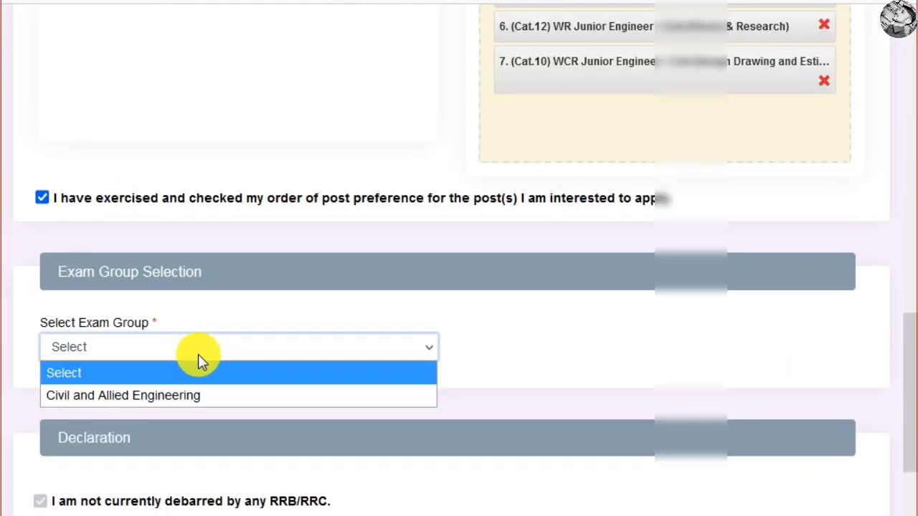
click(185, 400)
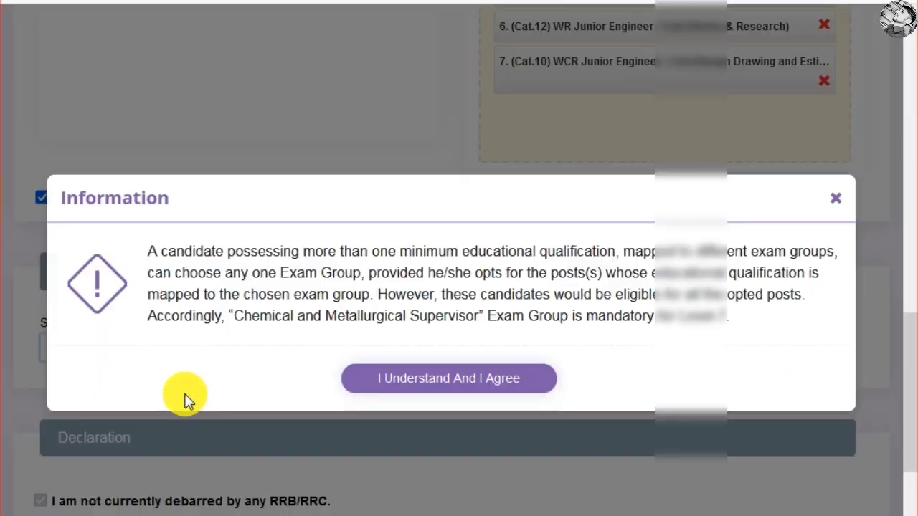
click(421, 385)
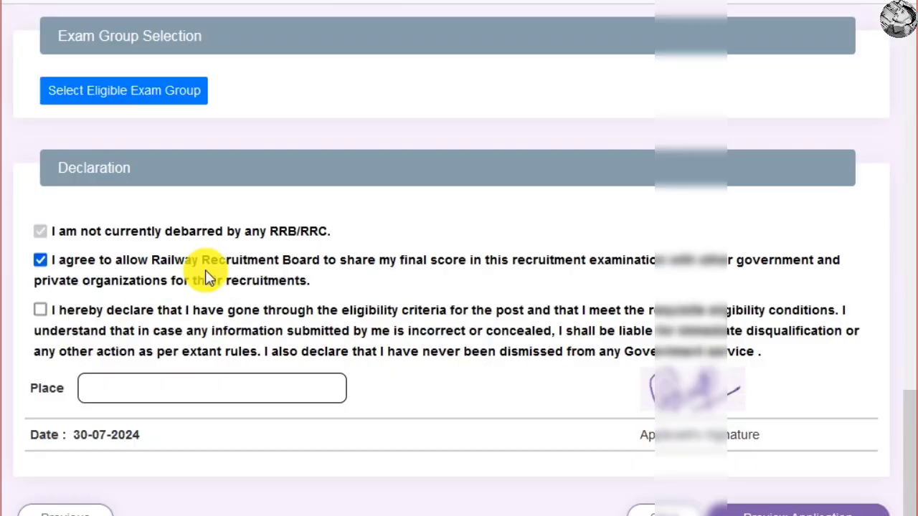
Accept the eligibility criteria declaration with BHOPAL as the place and save the post preferences
scroll(211, 241, down, 1)
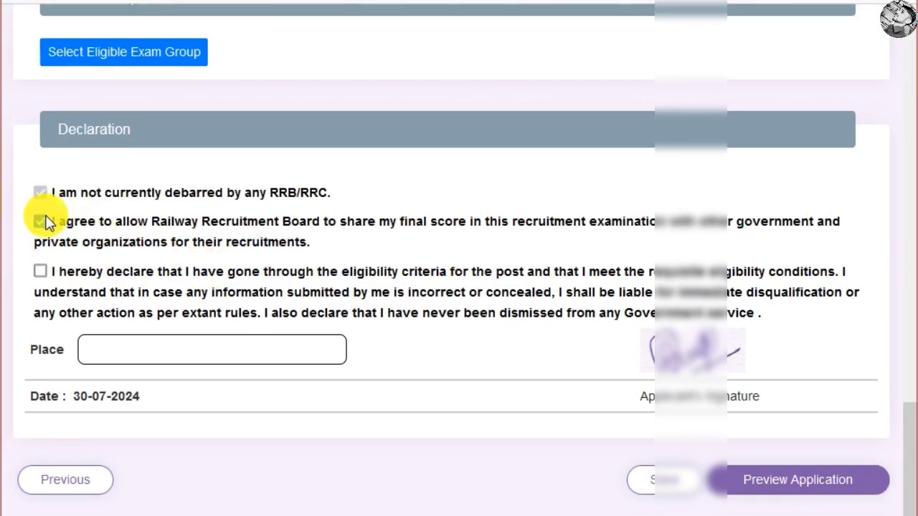
click(41, 271)
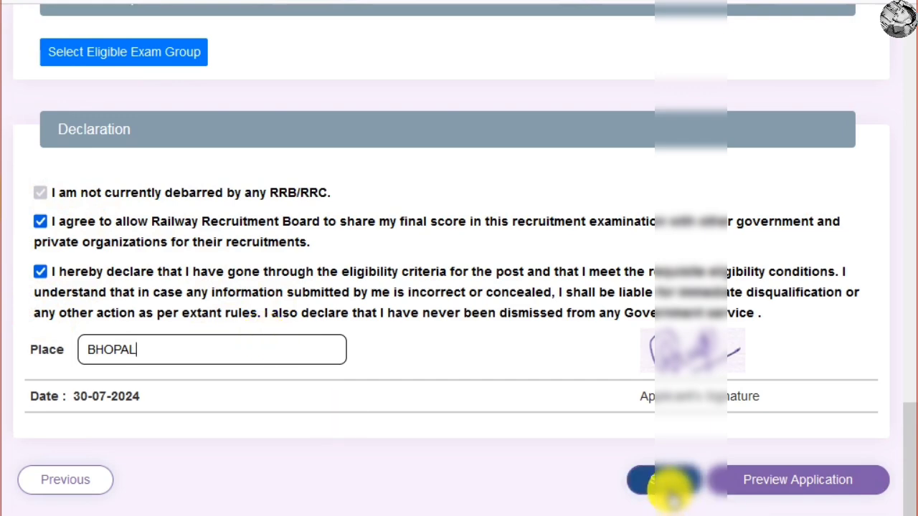
click(784, 492)
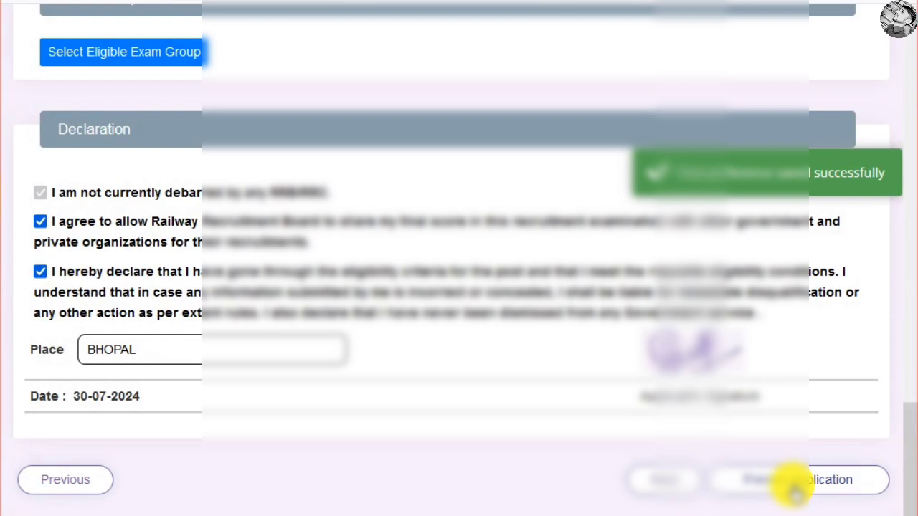
Preview the full application and tick the statement that the above details have been re-checked and found correct
click(793, 490)
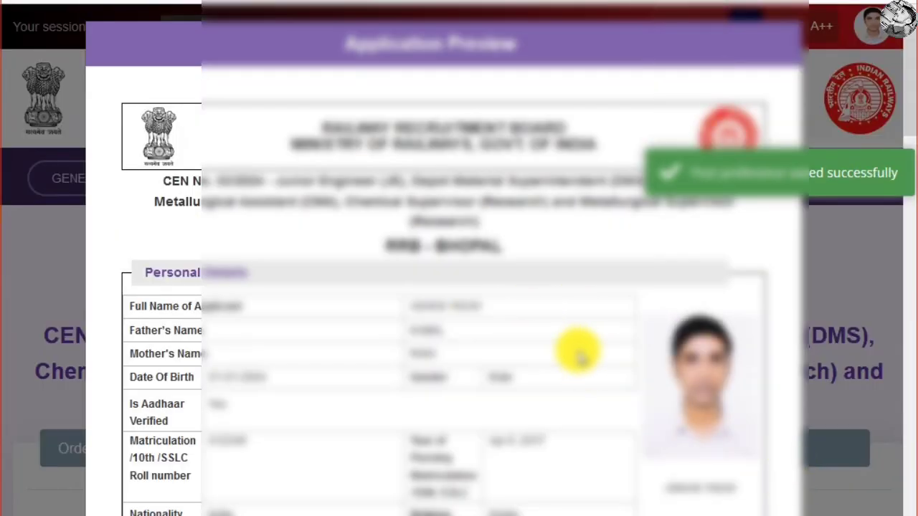
scroll(436, 326, down, 15)
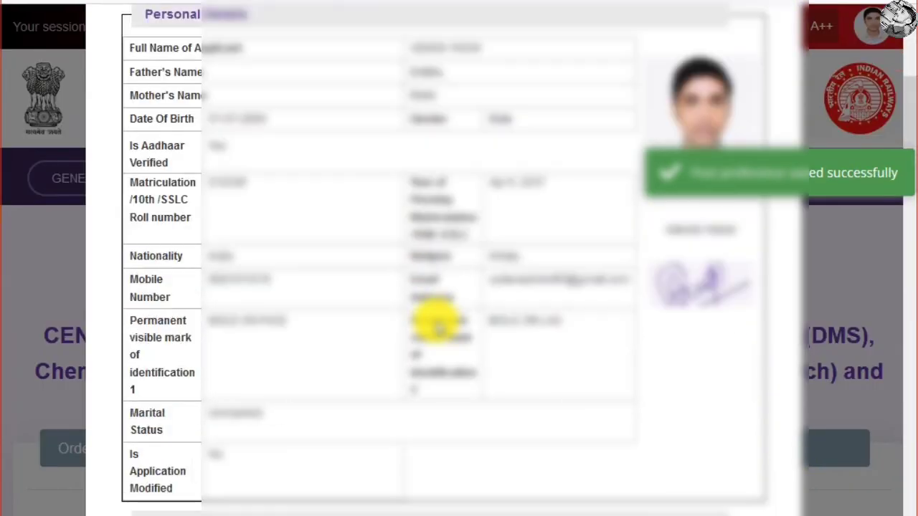
scroll(439, 328, down, 9)
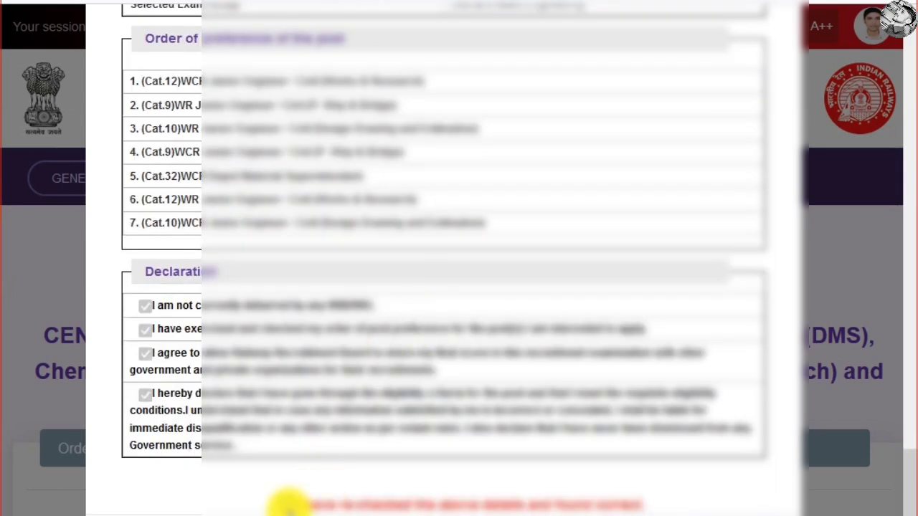
click(287, 504)
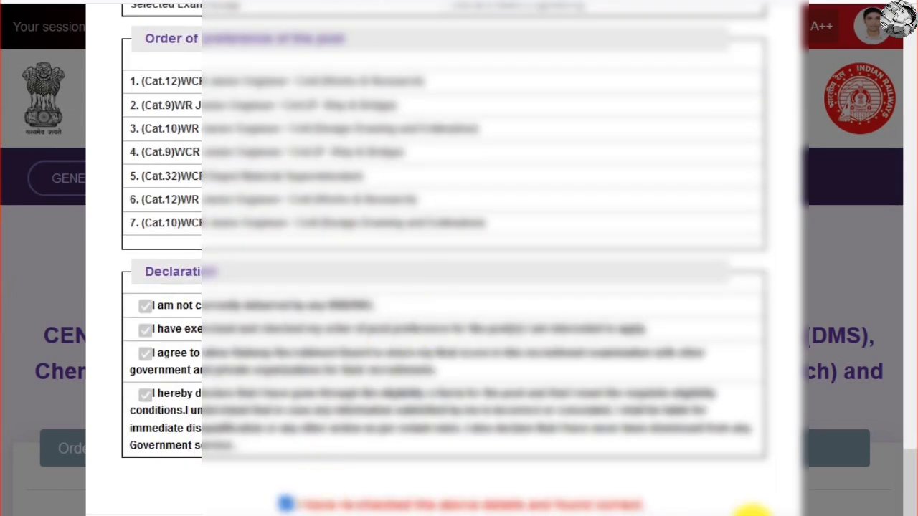